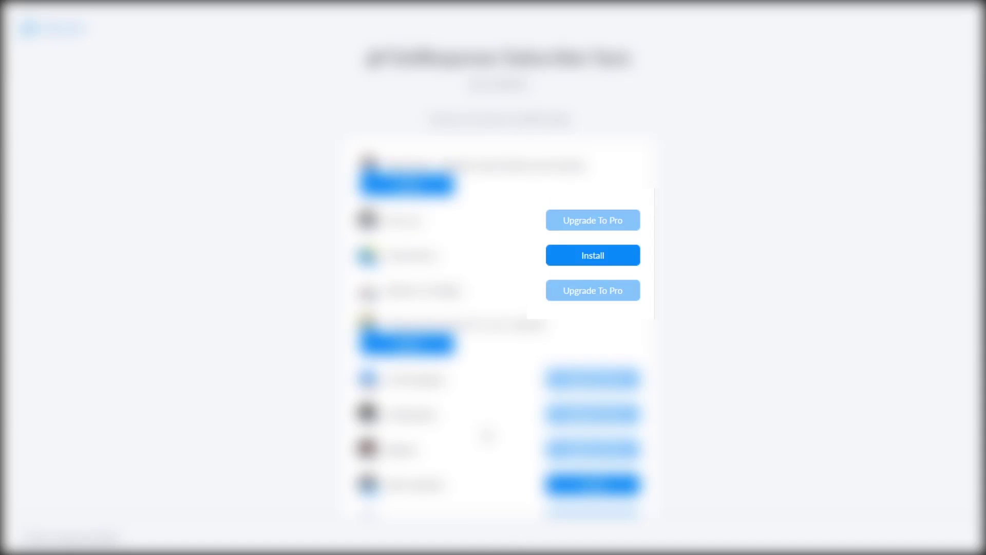
Step: Install the GetResponse Subscriber Sync app for the Social Source account and enter the free-runs ChatTemplates.com license key in its settings
click(587, 259)
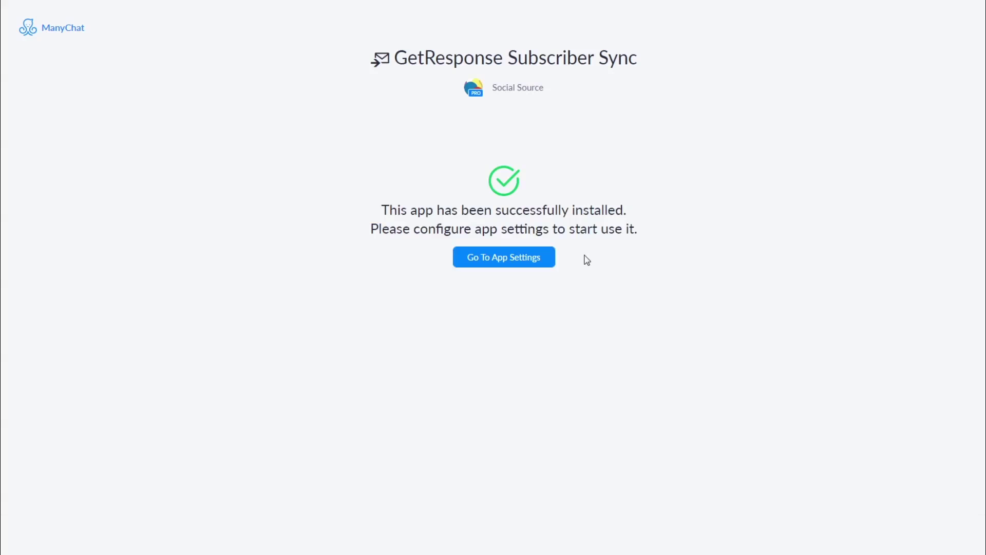
click(532, 260)
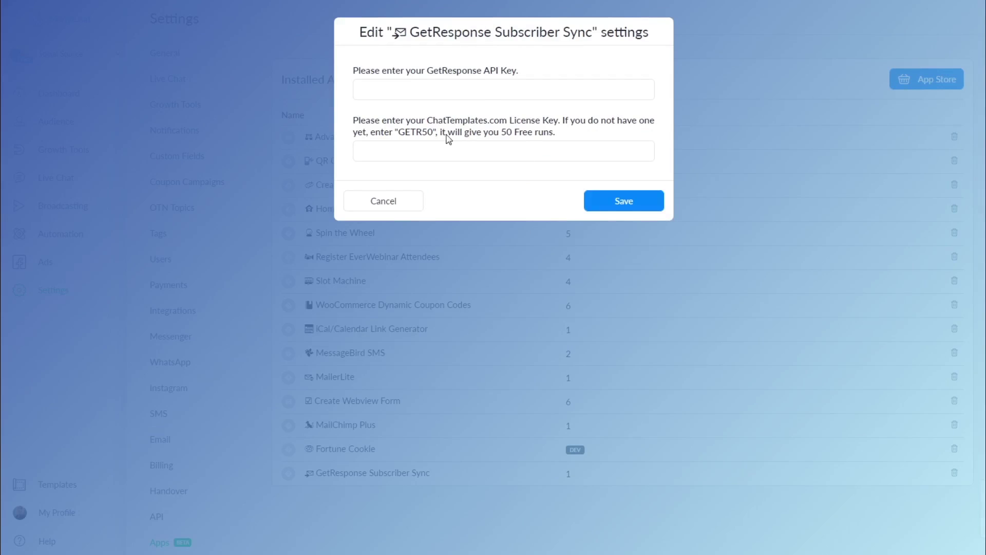
double_click(422, 132)
drag(422, 132, 416, 152)
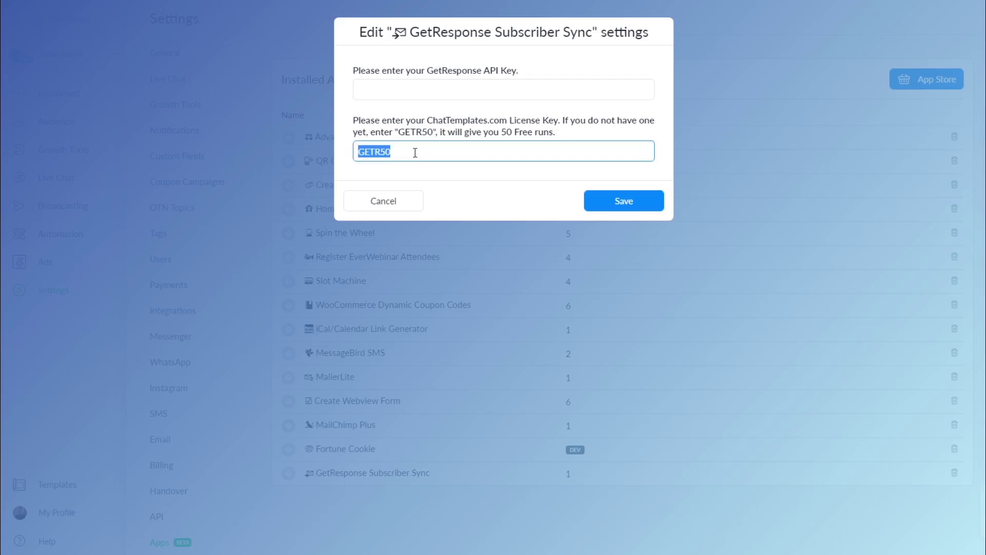
Step: Copy the existing API key from GetResponse's Integrations and API page into the app's GetResponse API Key setting in ManyChat and save
click(430, 90)
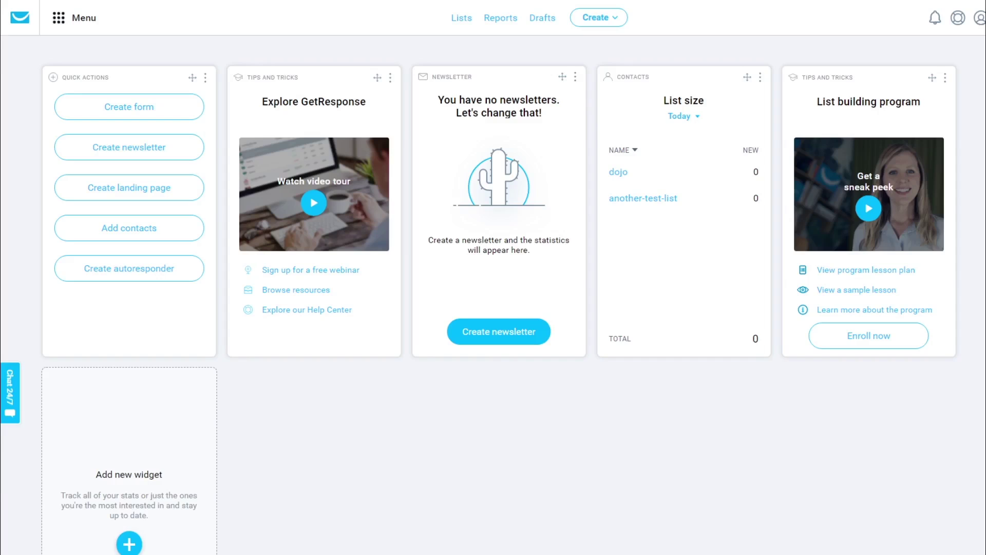
click(58, 21)
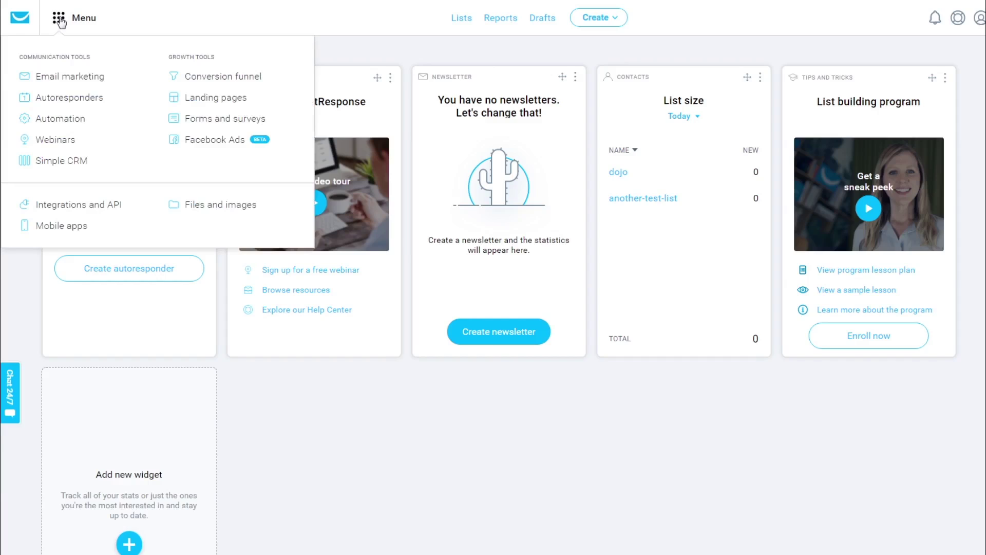
click(74, 206)
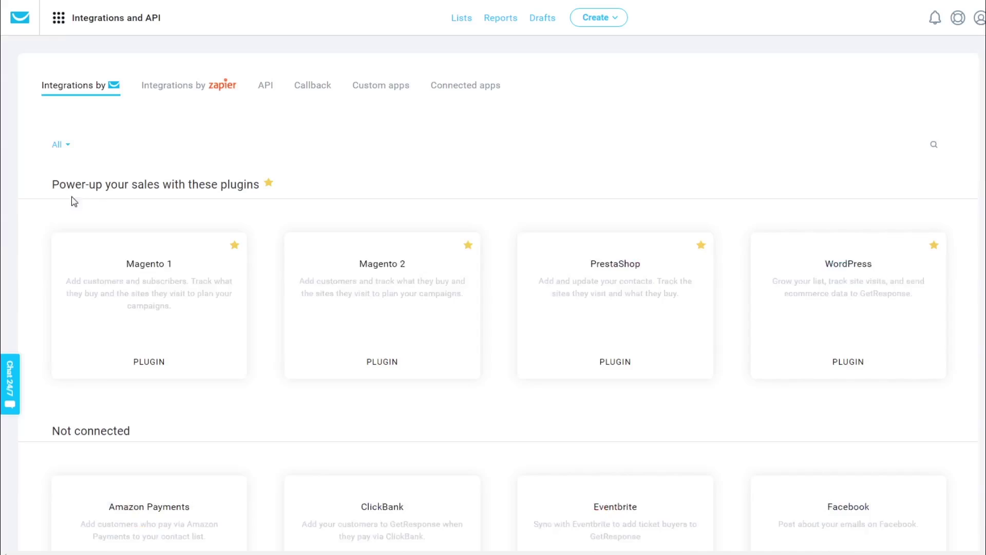
click(267, 88)
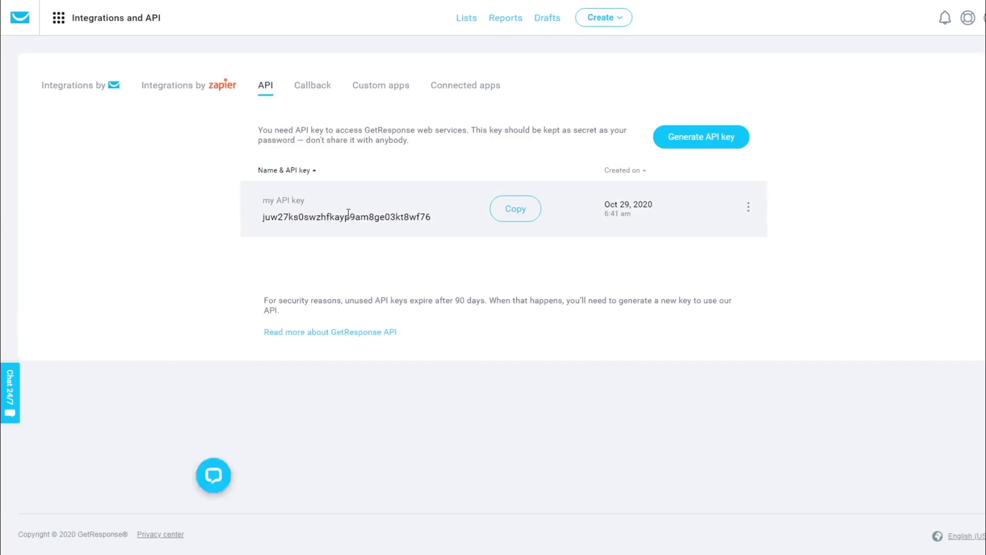
click(523, 209)
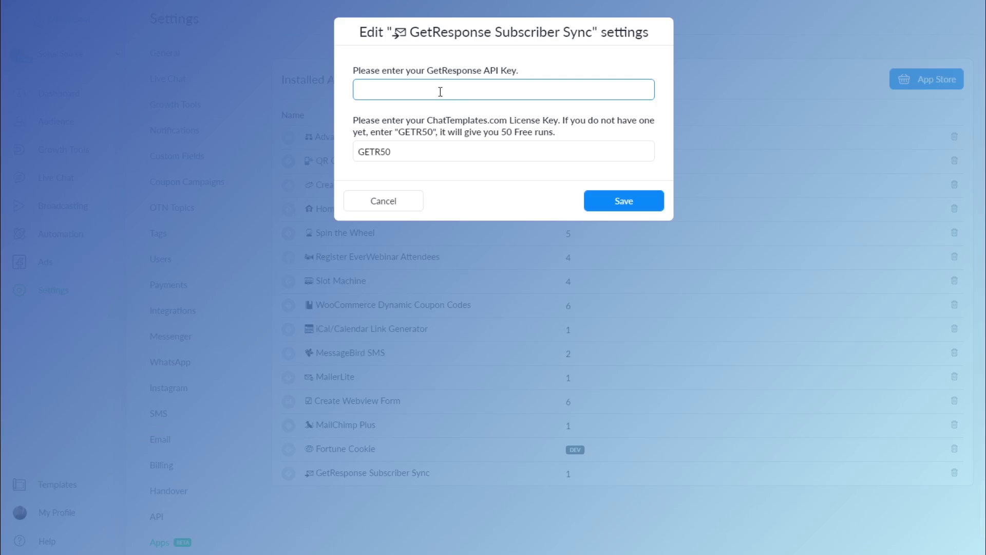
key(ctrl+v)
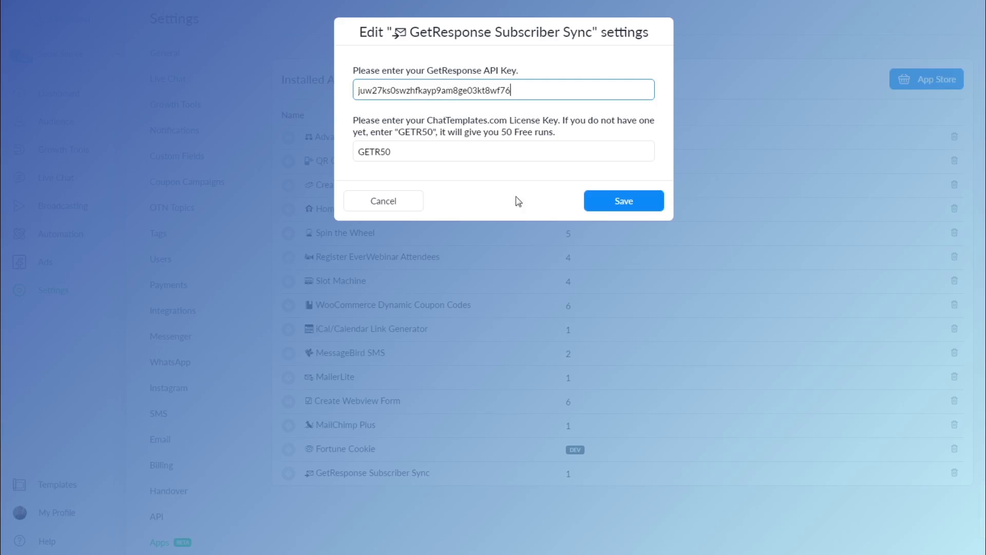
click(615, 202)
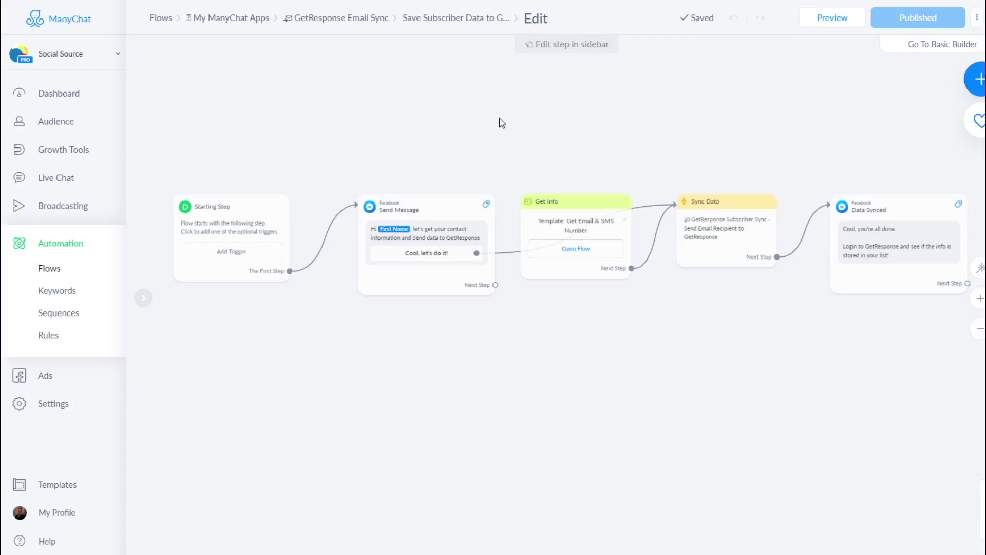
Step: Add a new Actions step to the Save Subscriber Data flow and place it directly below the Sync Data step
scroll(246, 245, up, 5)
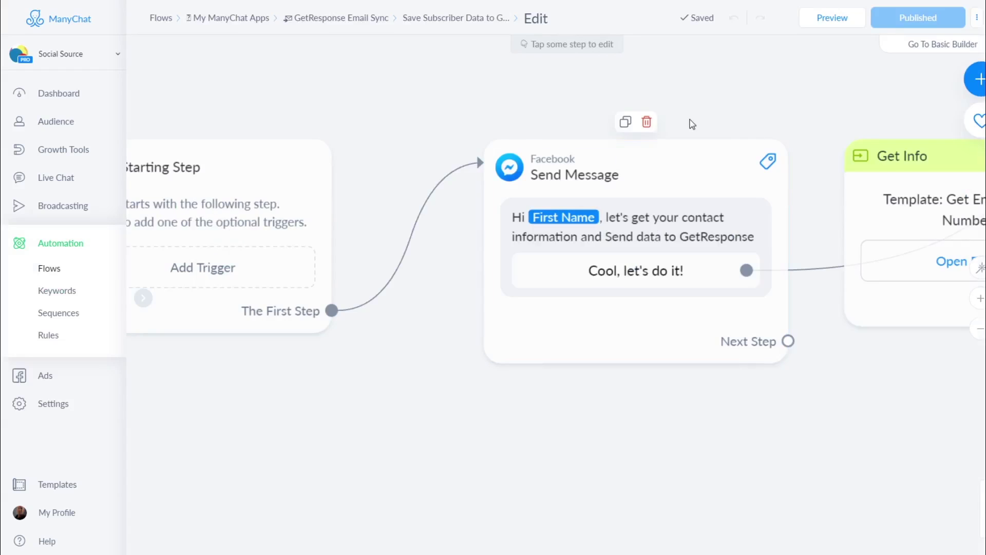
scroll(761, 113, right, 7)
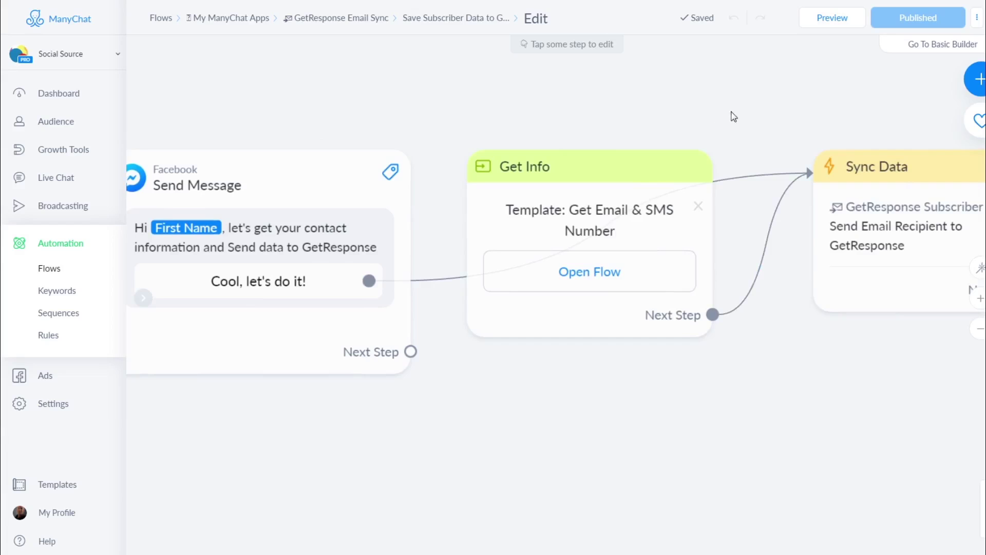
scroll(761, 119, right, 5)
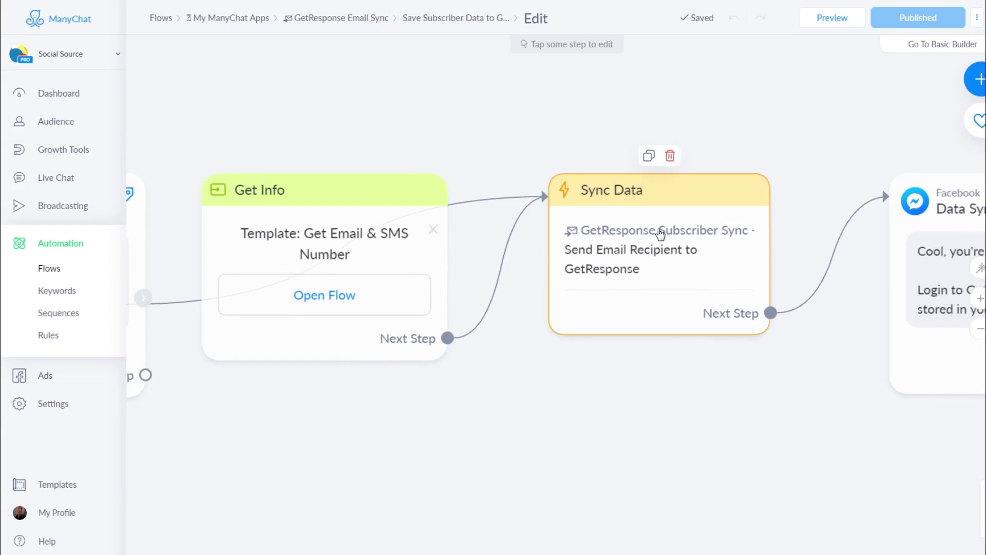
scroll(791, 185, down, 3)
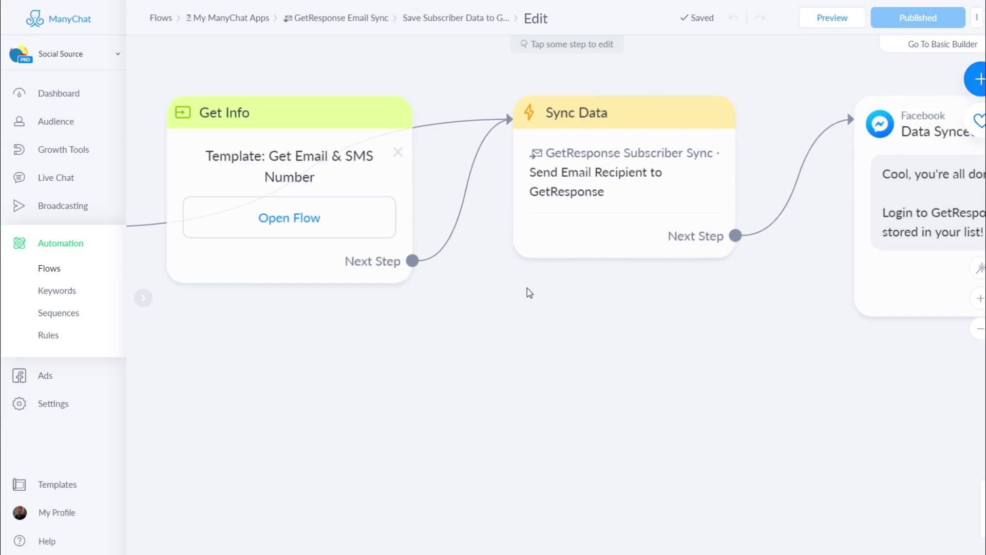
scroll(530, 288, down, 1)
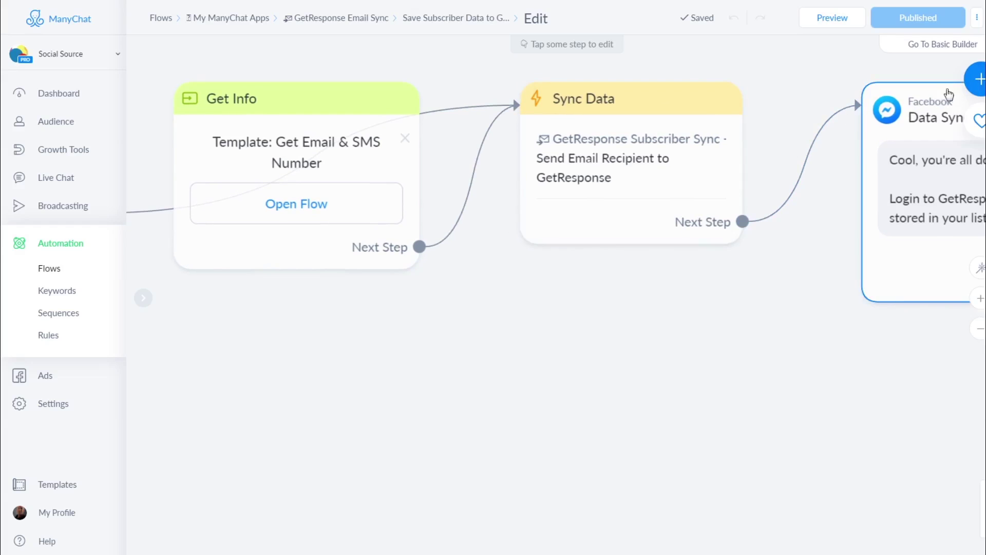
click(979, 79)
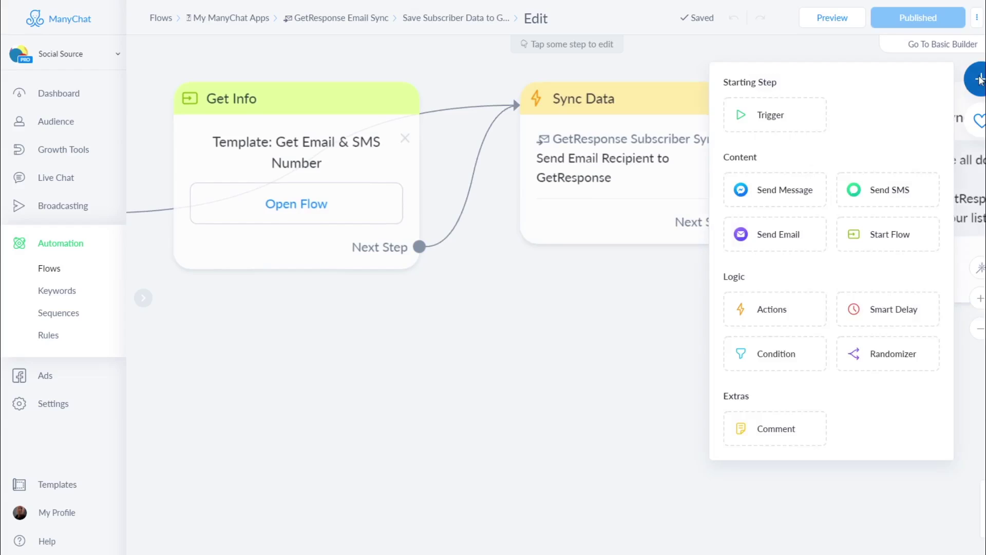
click(765, 315)
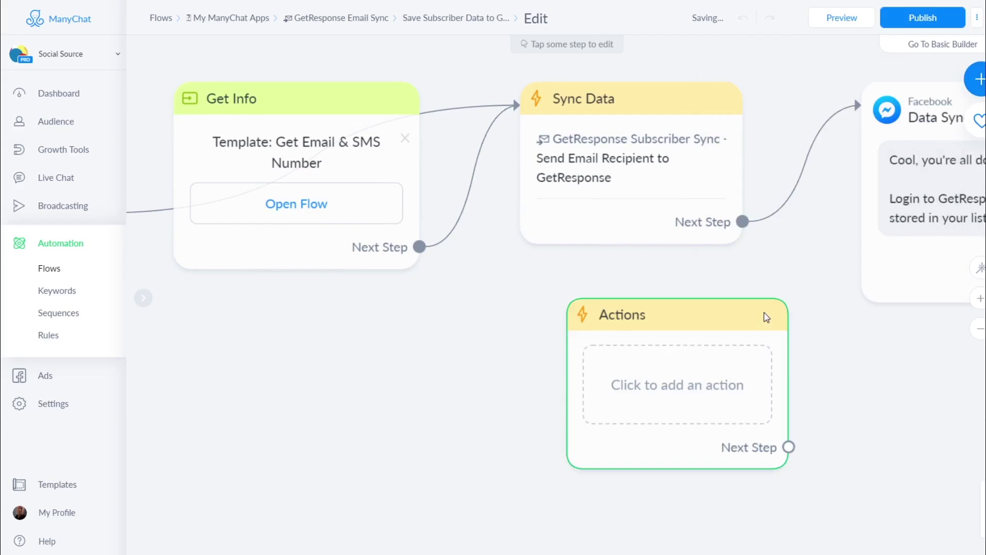
drag(681, 319, 626, 284)
Step: Add the GetResponse Subscriber Sync - Unlisted action to the new Actions step, using Send Email Recipient to GetResponse
click(620, 348)
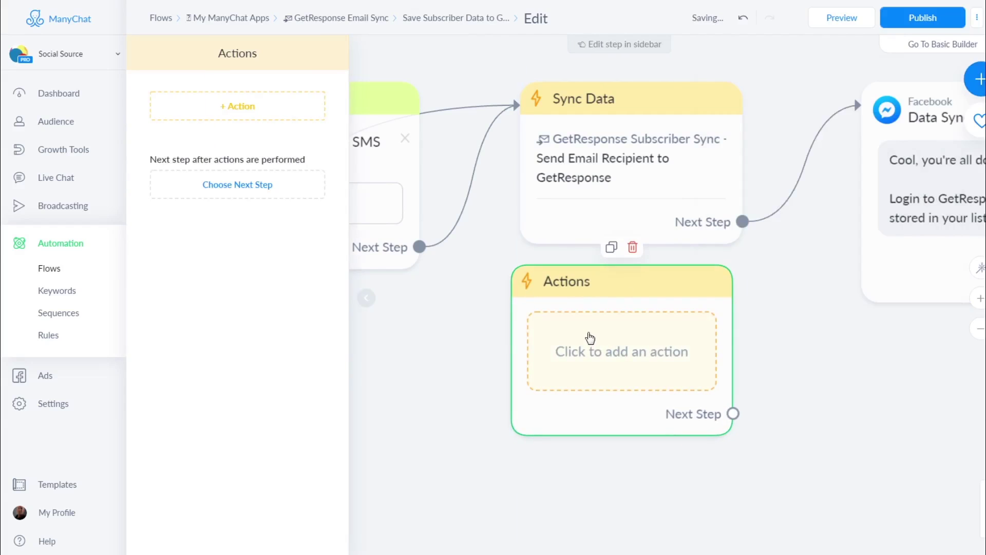
click(250, 111)
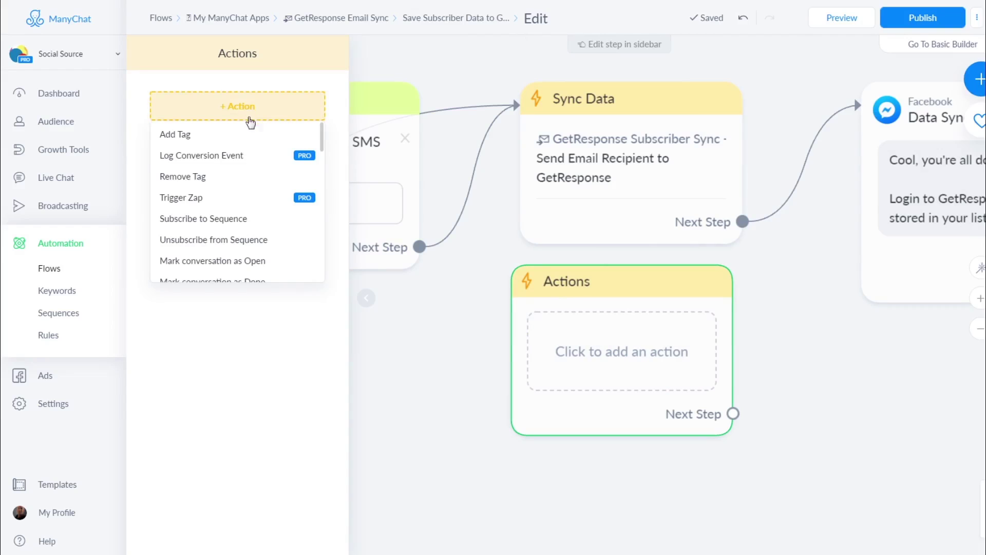
scroll(234, 213, down, 8)
scroll(236, 221, down, 4)
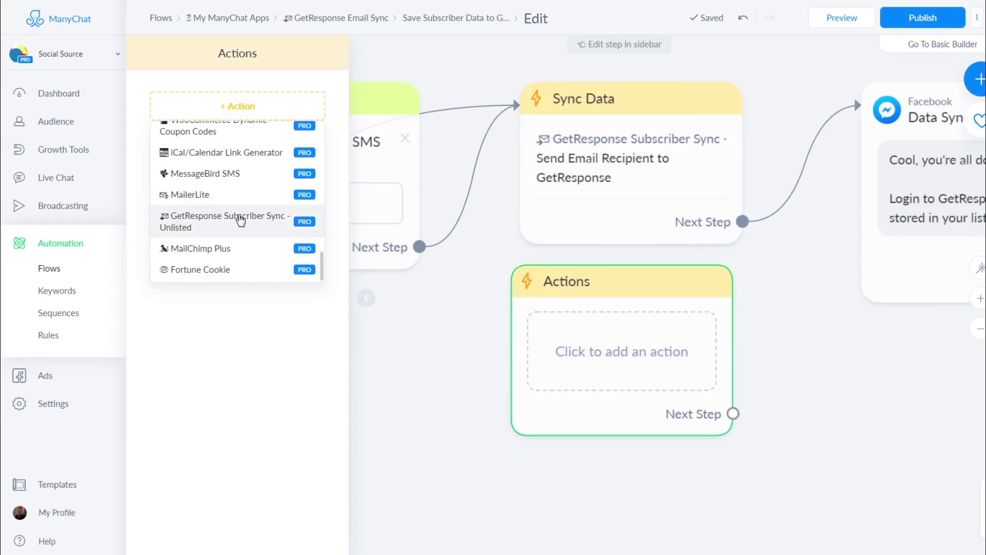
click(212, 221)
click(207, 135)
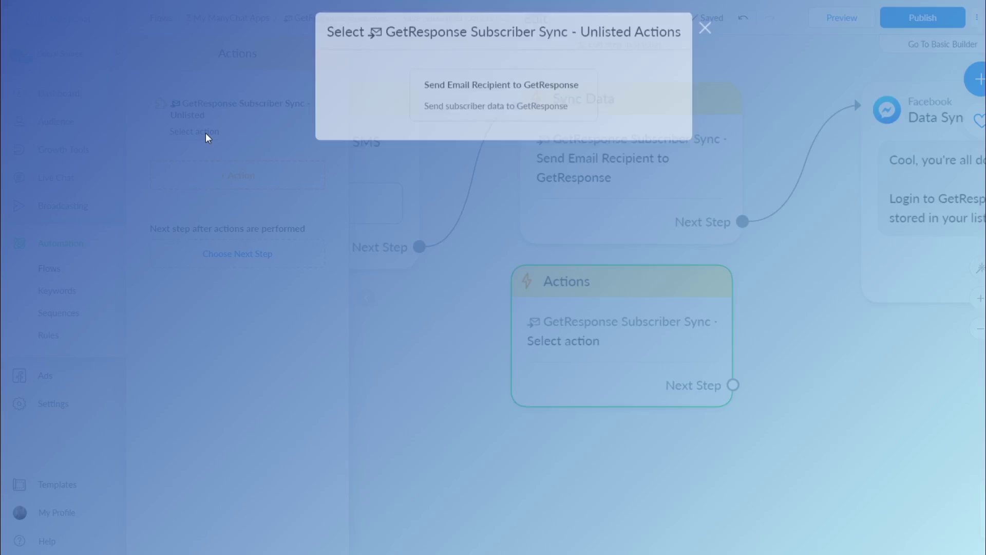
click(476, 102)
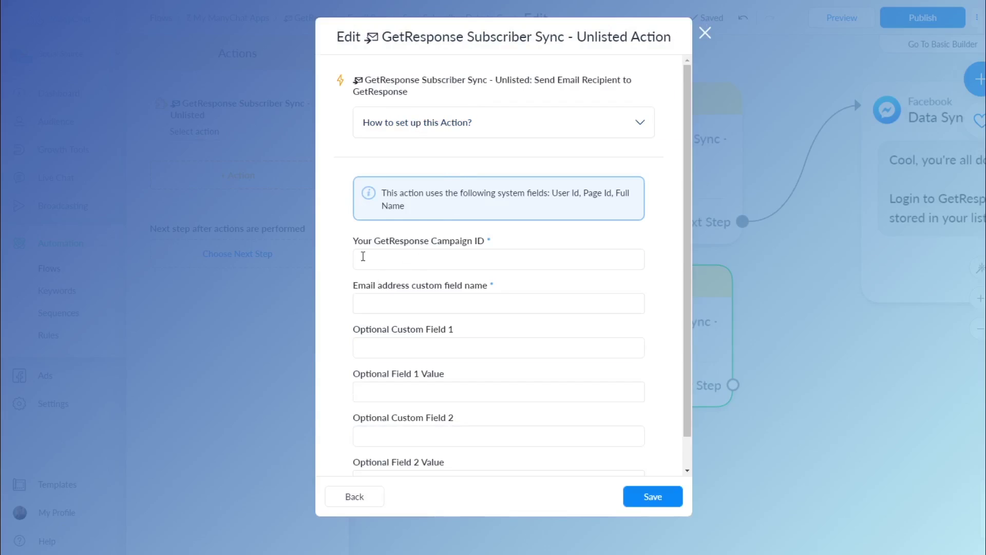
Step: Set the action's GetResponse Campaign ID to dojo (aFkGS) and check the matching dojo list in GetResponse
scroll(342, 204, down, 1)
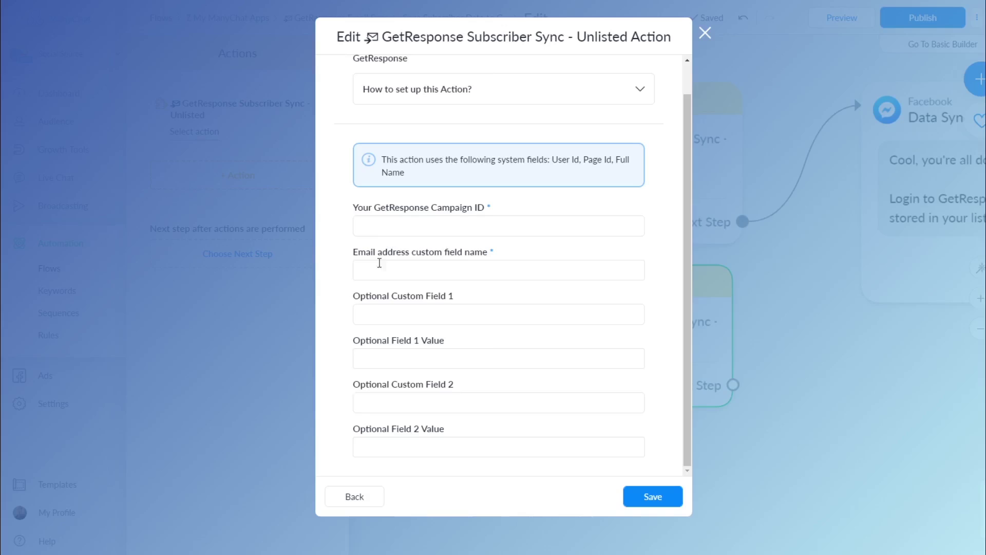
click(404, 226)
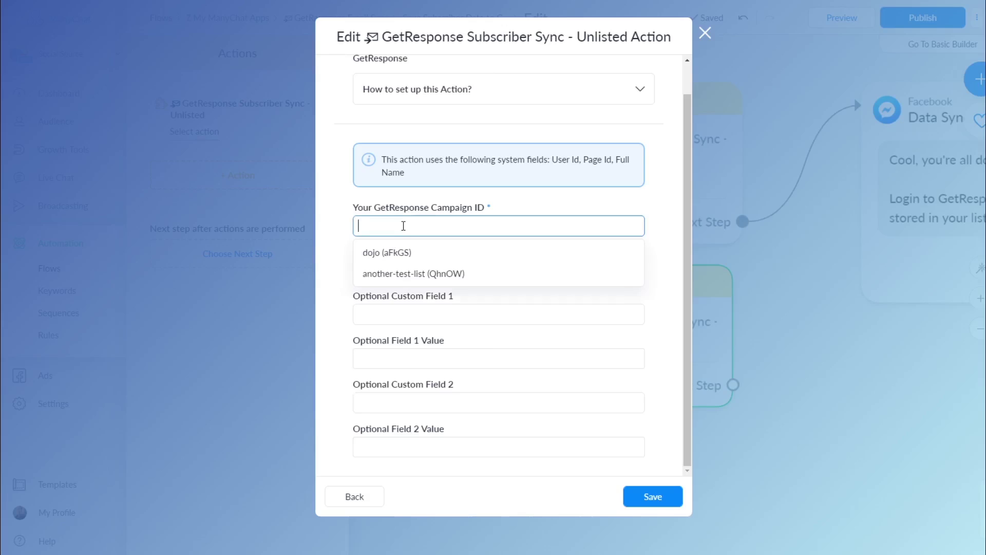
click(378, 255)
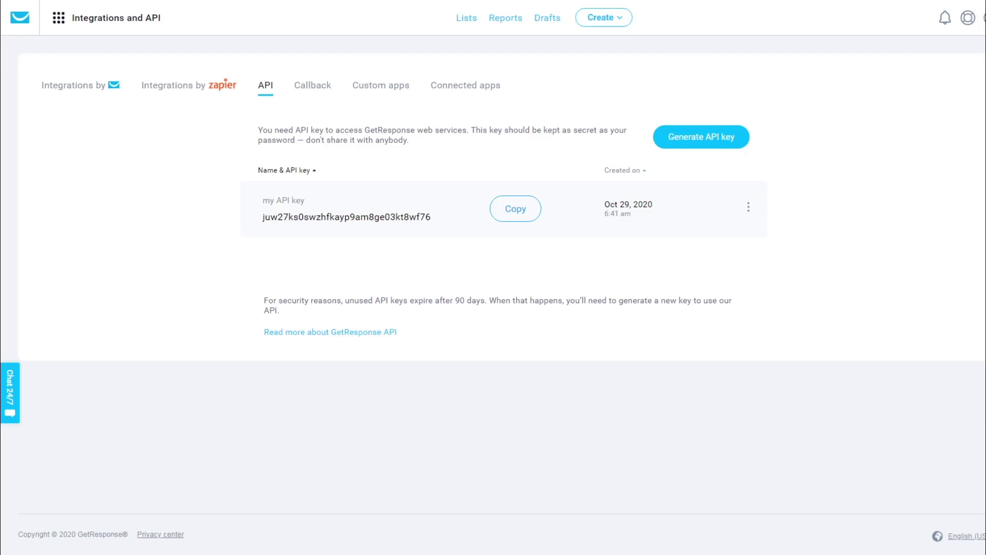
click(468, 21)
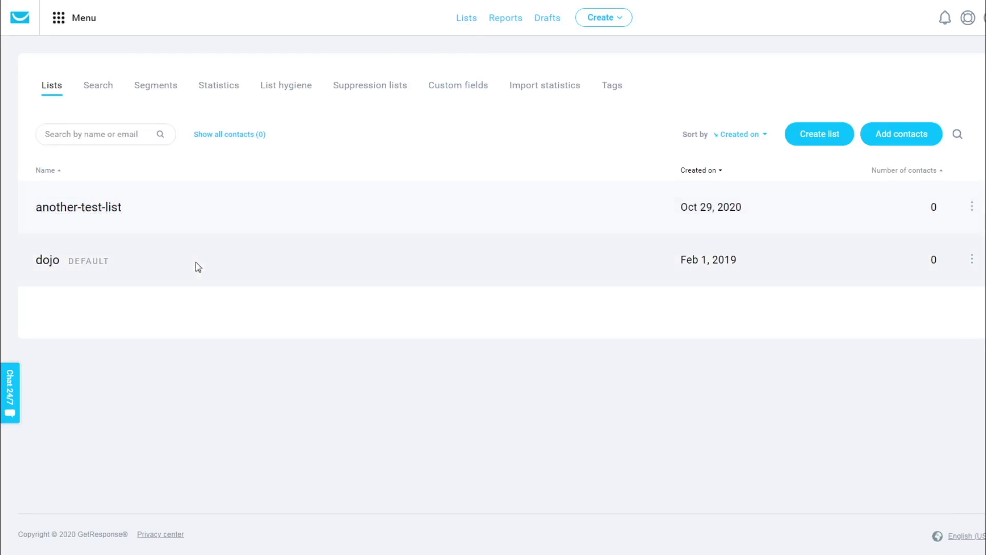
click(50, 262)
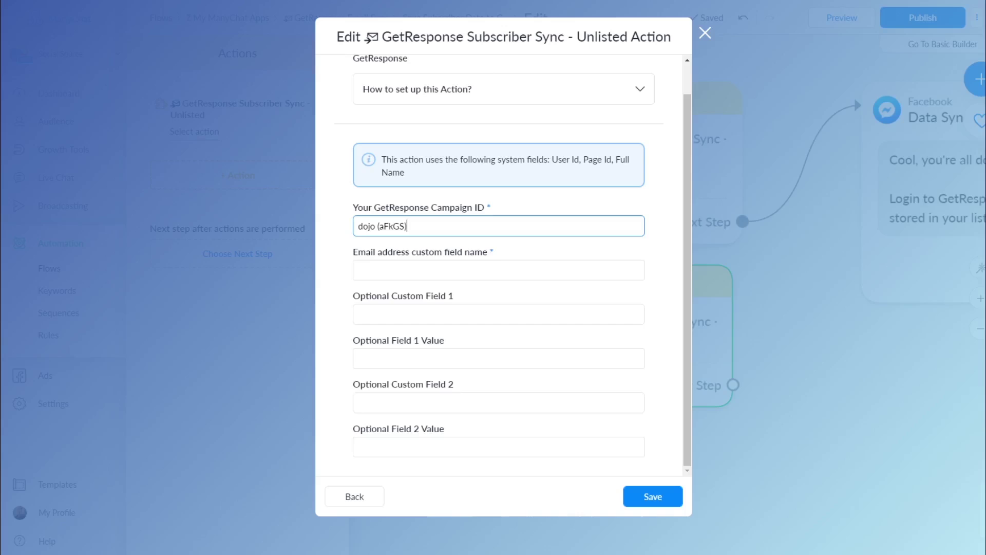
Step: Back in ManyChat, set the action's email address custom field name to the Email user field
click(392, 256)
click(401, 268)
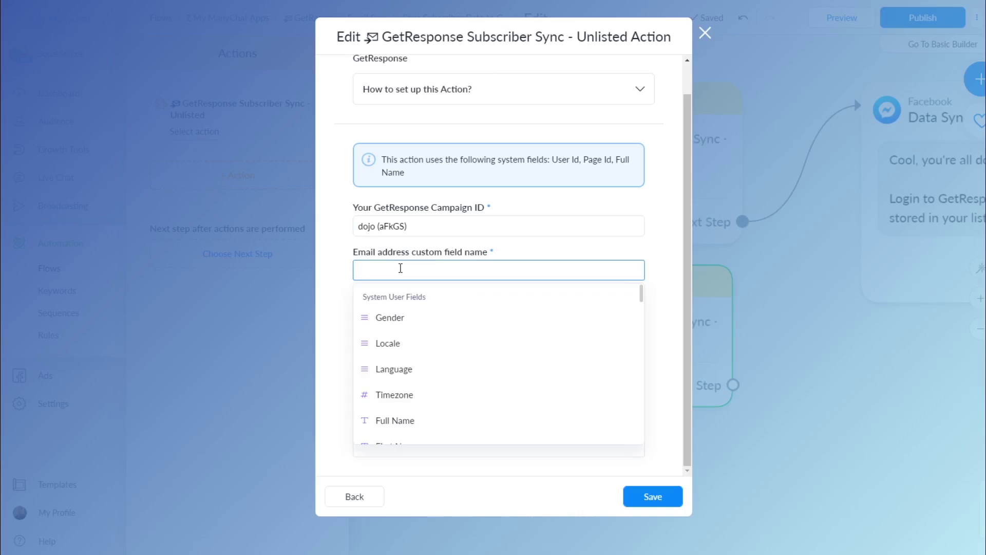
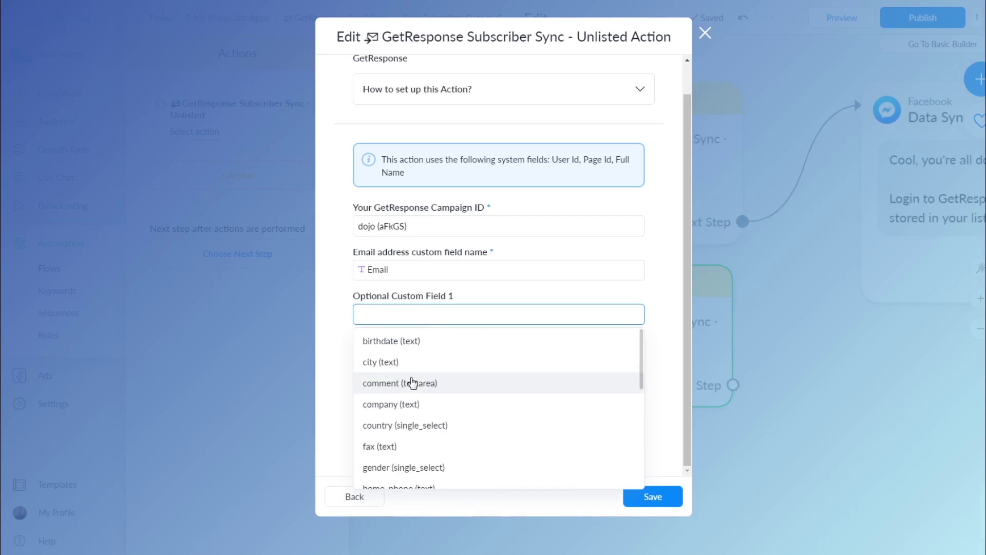
Step: Set Optional Custom Field 1 to comment (textarea) and its value to the User Id system field
scroll(411, 383, down, 6)
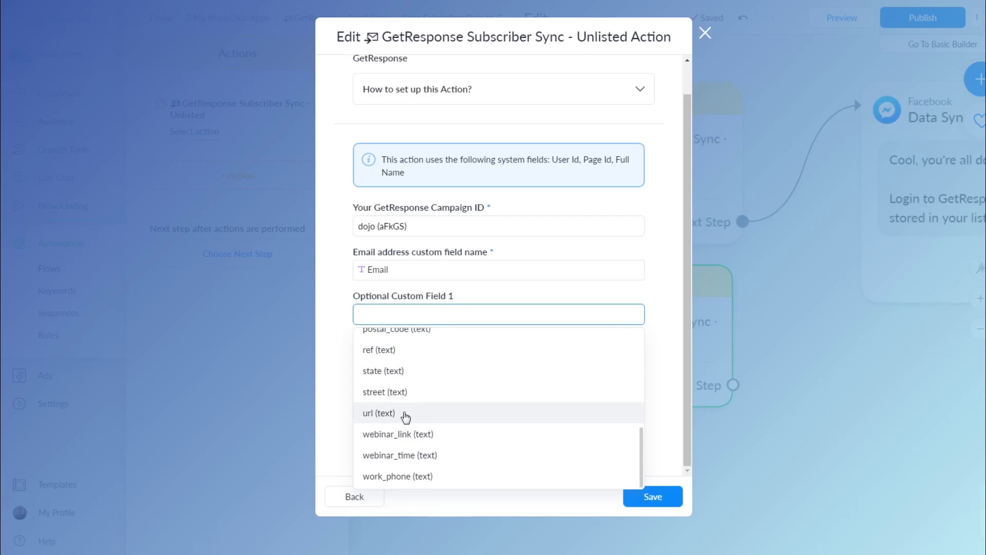
scroll(403, 412, up, 2)
scroll(404, 411, up, 6)
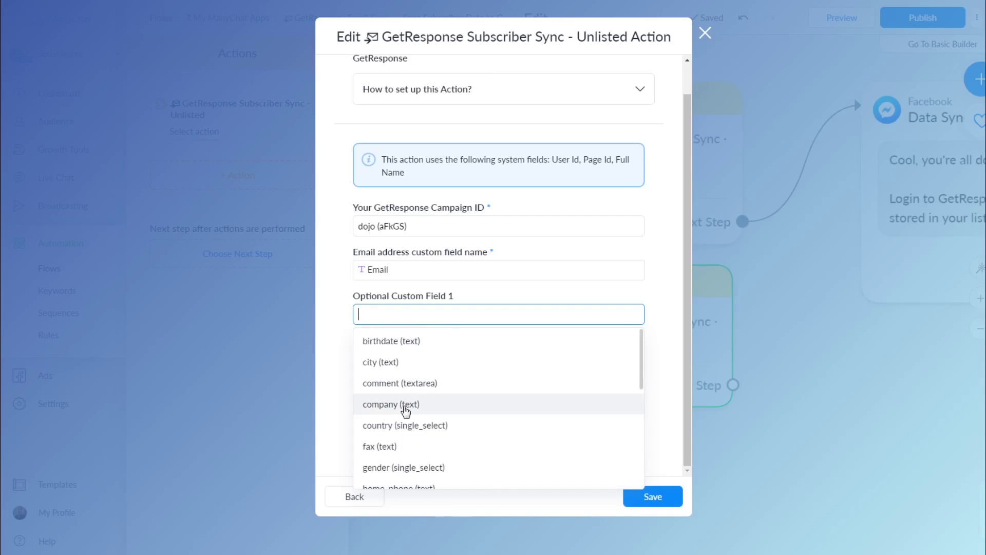
click(387, 385)
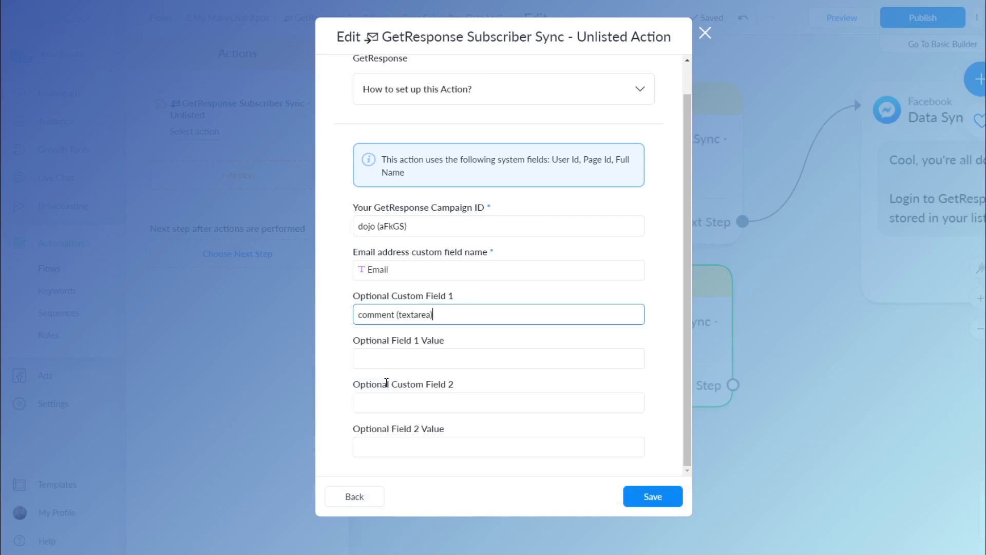
click(379, 359)
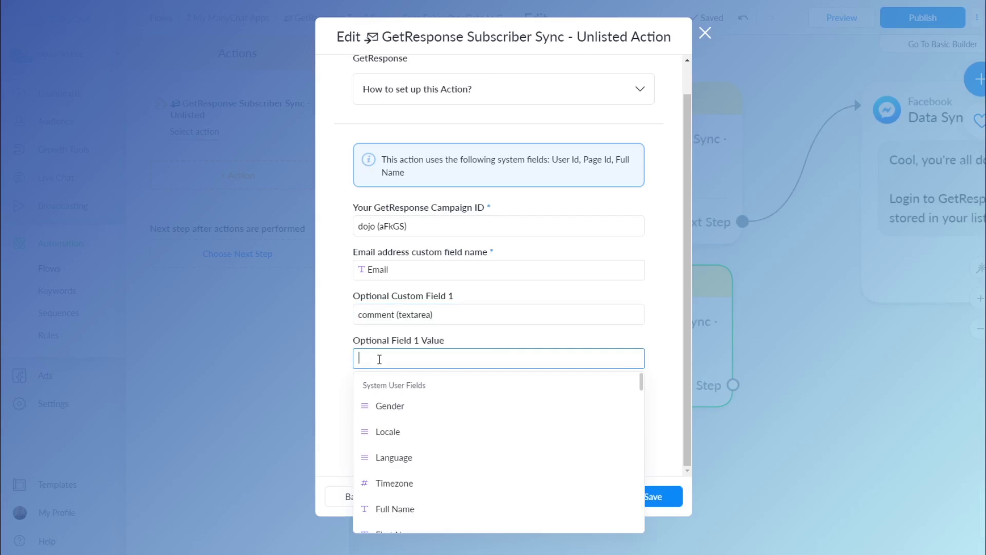
text(user)
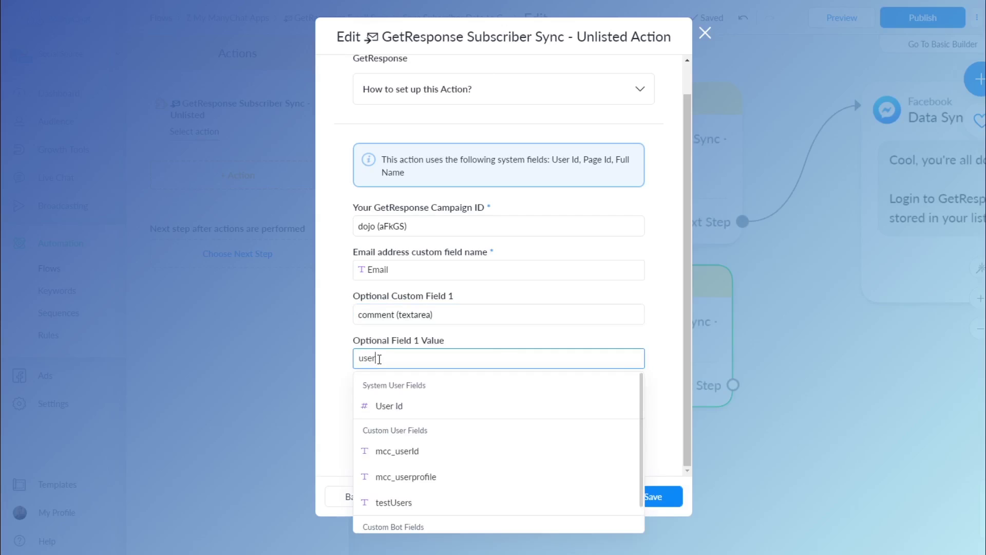
click(389, 407)
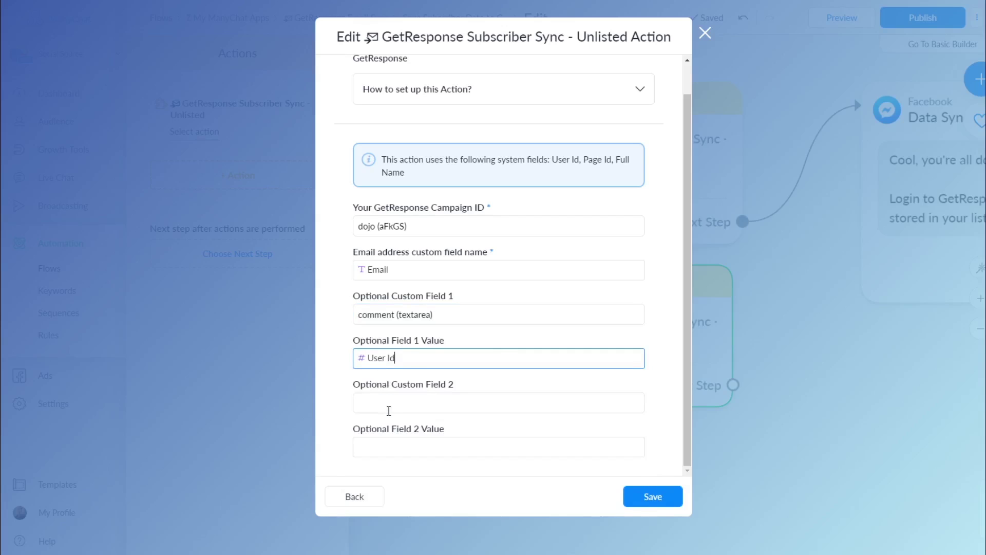
click(377, 406)
scroll(392, 321, down, 5)
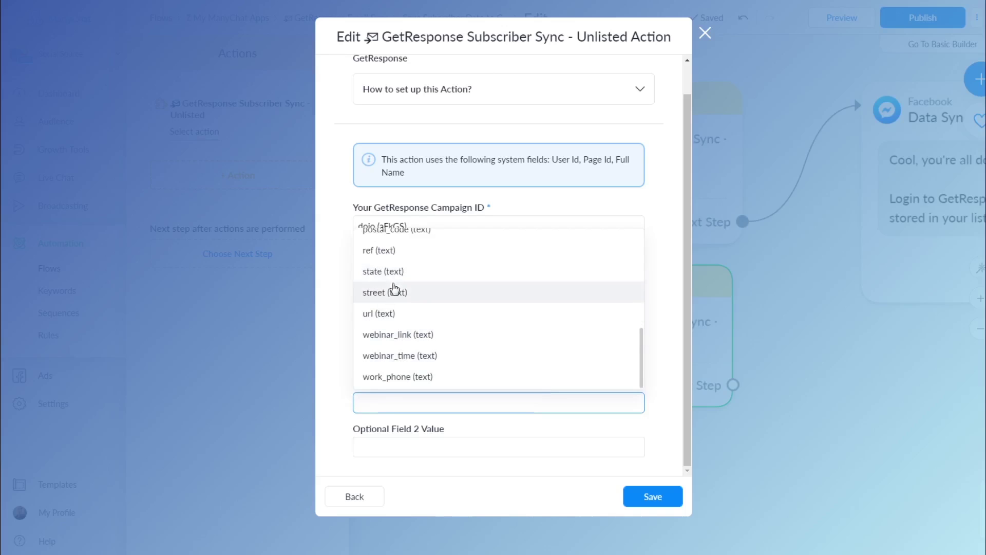
scroll(398, 298, up, 3)
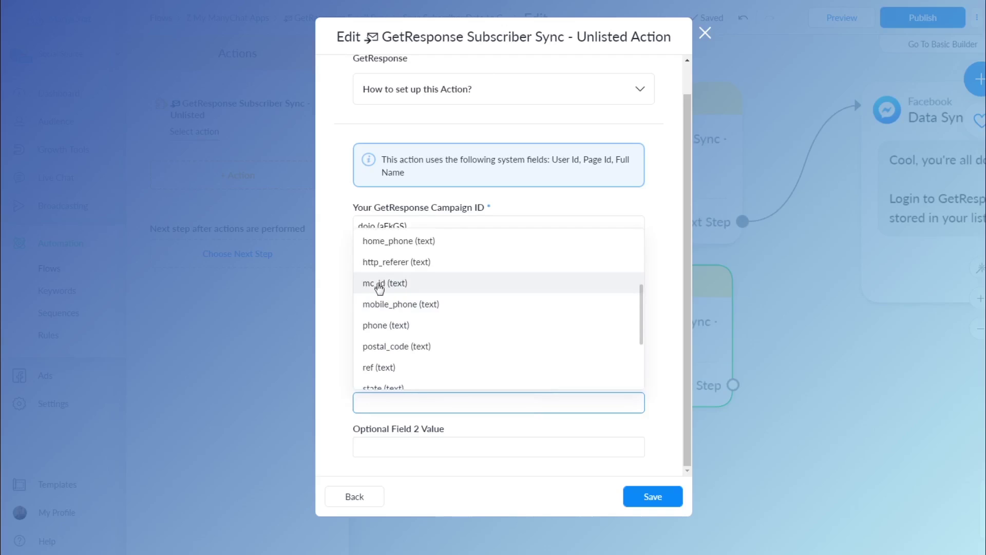
click(345, 292)
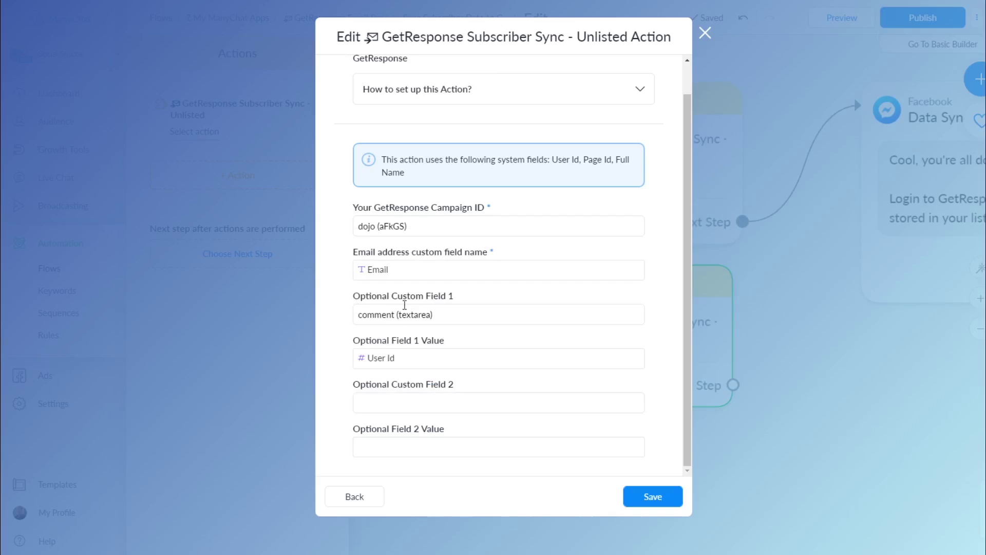
click(396, 274)
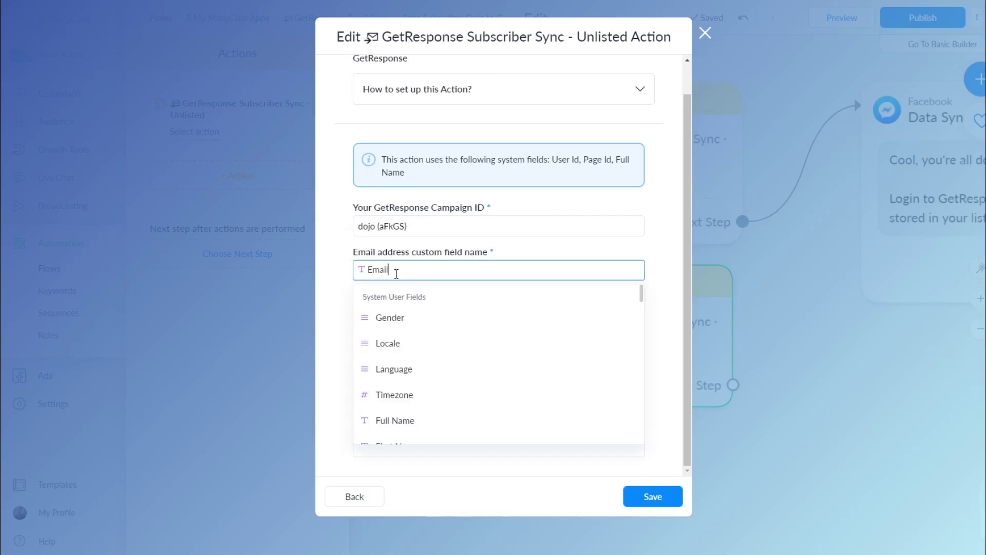
click(344, 282)
Step: Set the GetResponse action's Optional Custom Field 1 to mc_id (text)
click(405, 316)
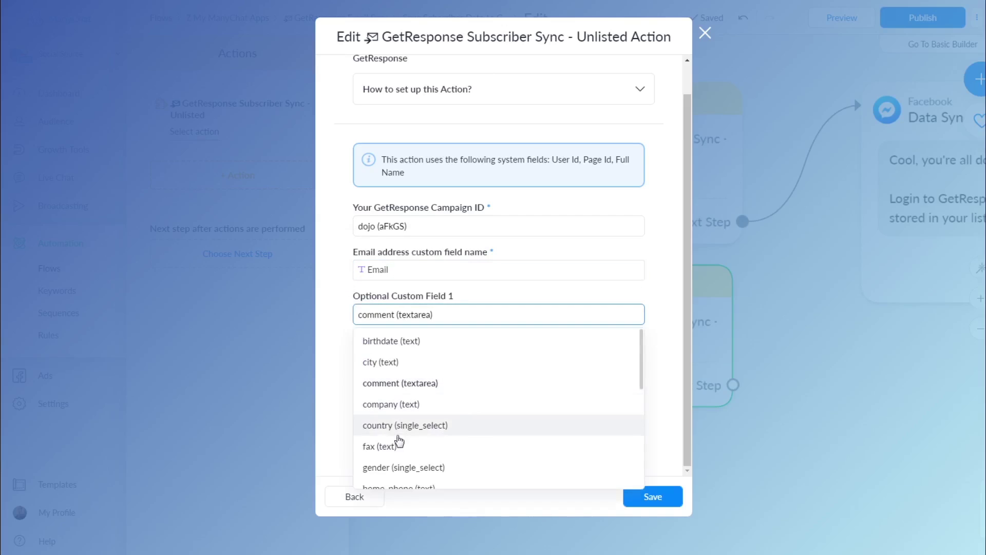
scroll(410, 414, down, 1)
scroll(410, 414, down, 2)
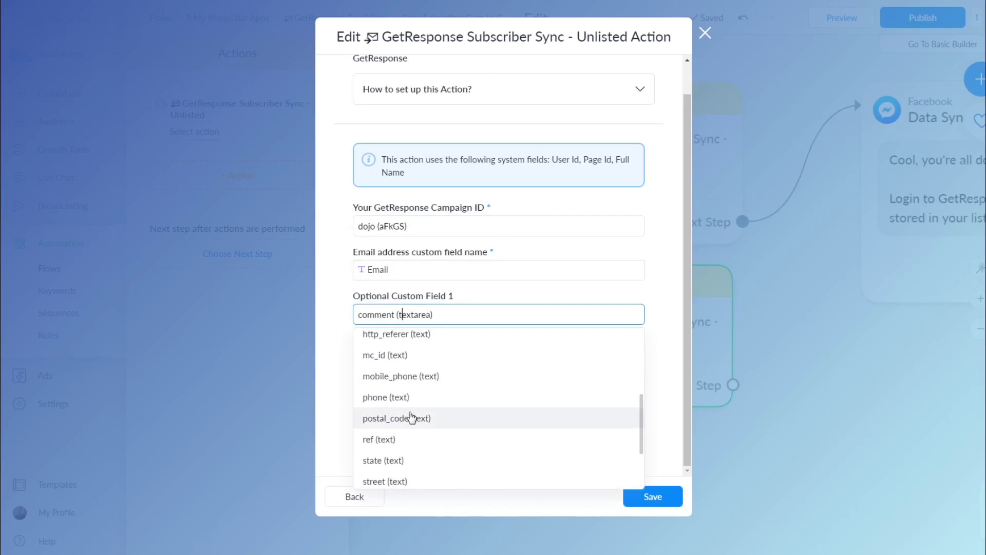
click(381, 353)
click(342, 345)
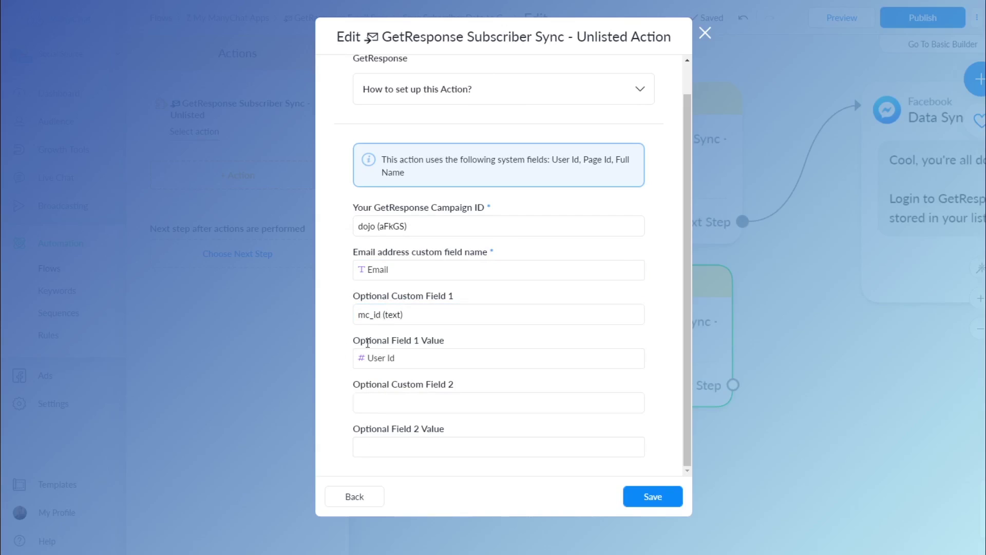
Step: Set the GetResponse action's Optional Custom Field 2 to gender (single_select)
click(385, 405)
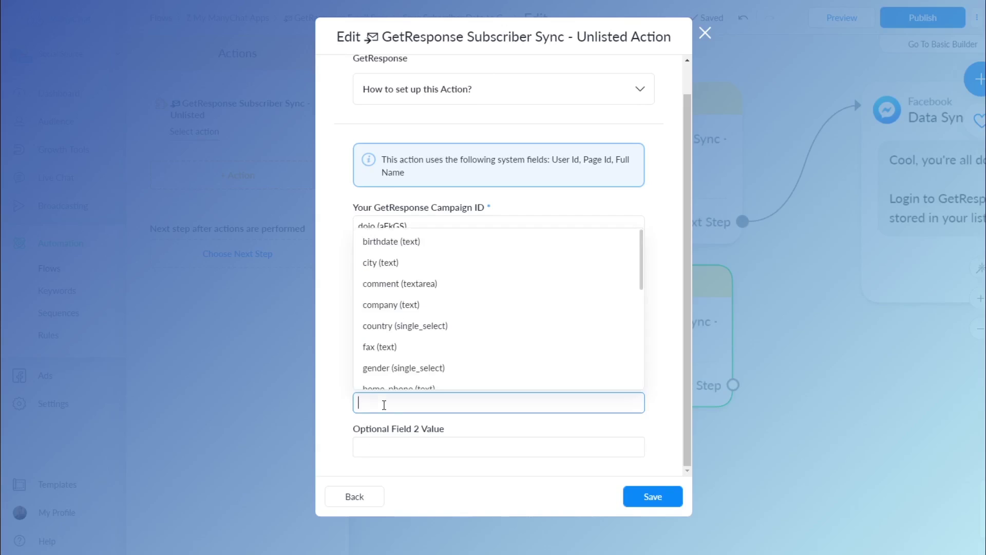
scroll(394, 375, down, 5)
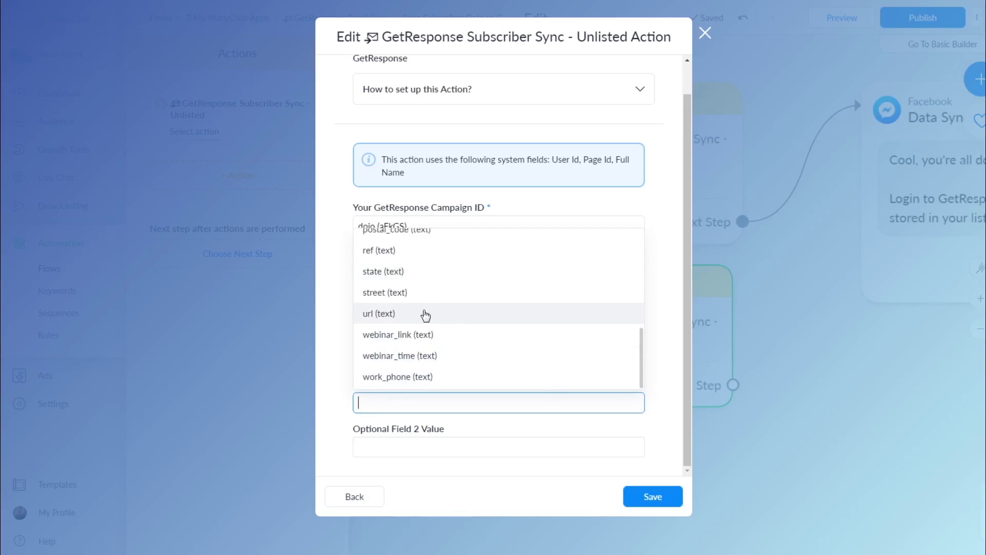
scroll(420, 311, up, 3)
scroll(417, 298, up, 5)
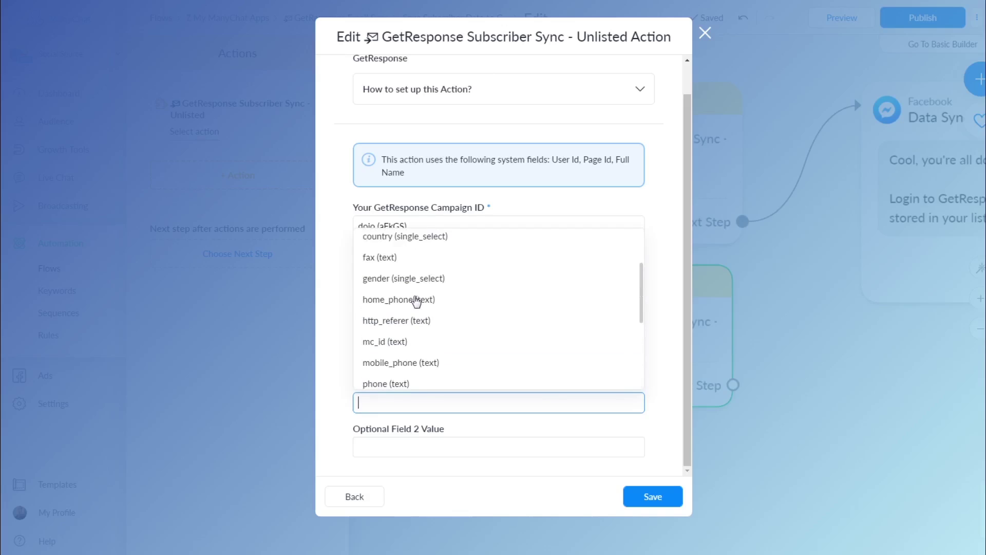
click(403, 281)
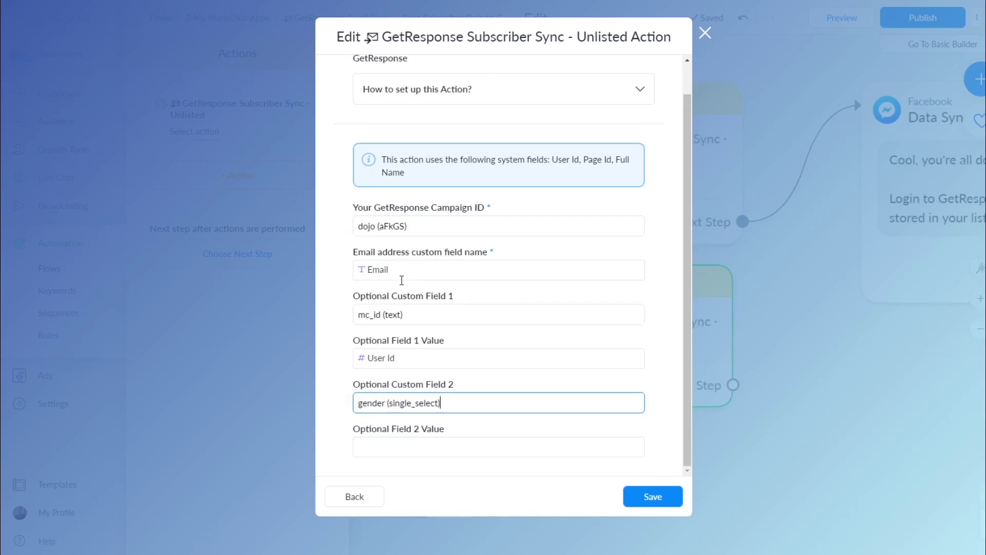
Step: Set Optional Field 2 Value to the Gender system user field and save the GetResponse action
click(370, 447)
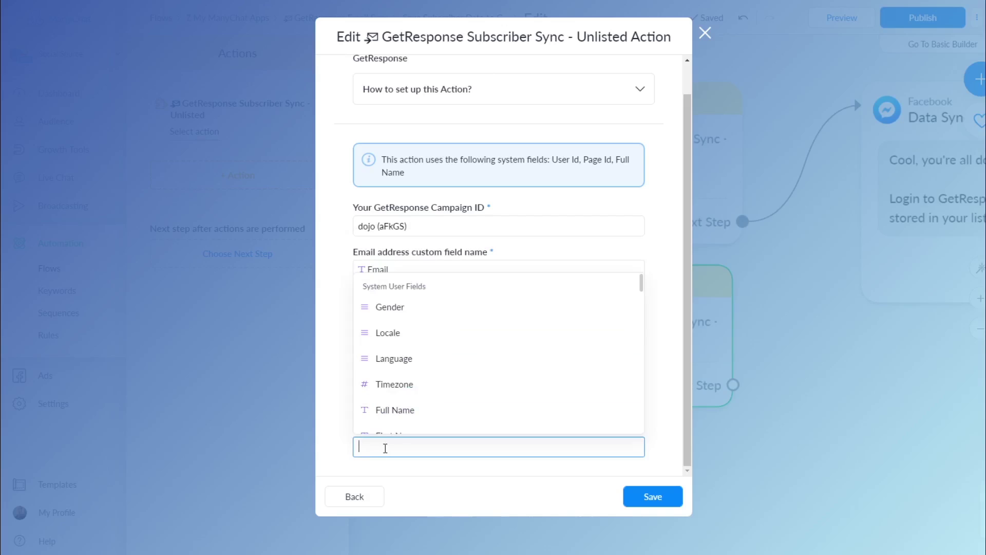
scroll(414, 360, down, 4)
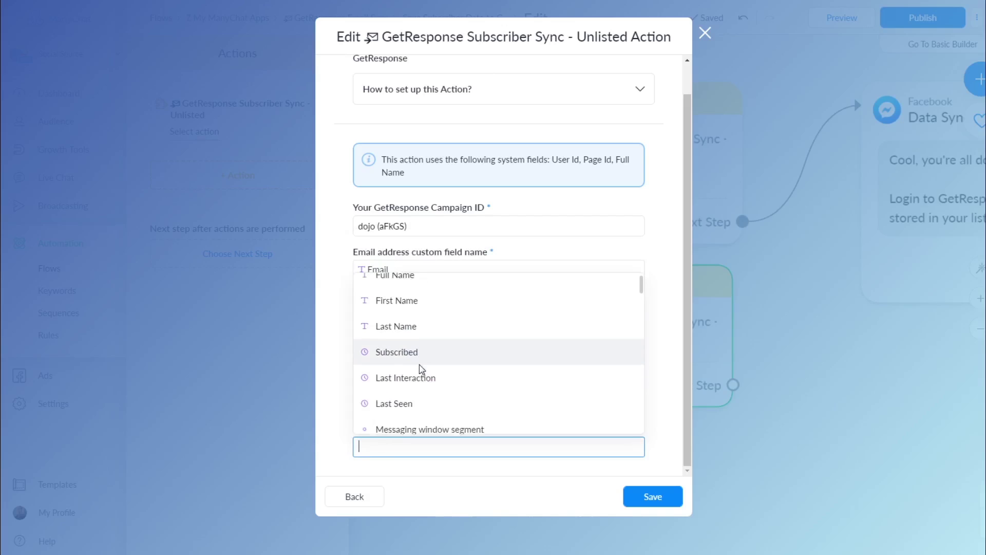
scroll(421, 369, down, 5)
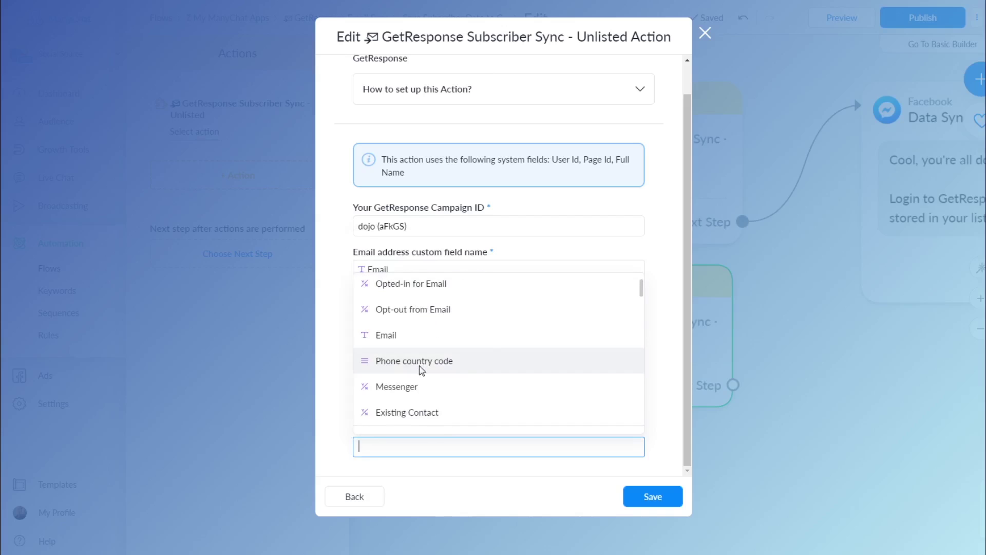
scroll(422, 368, down, 3)
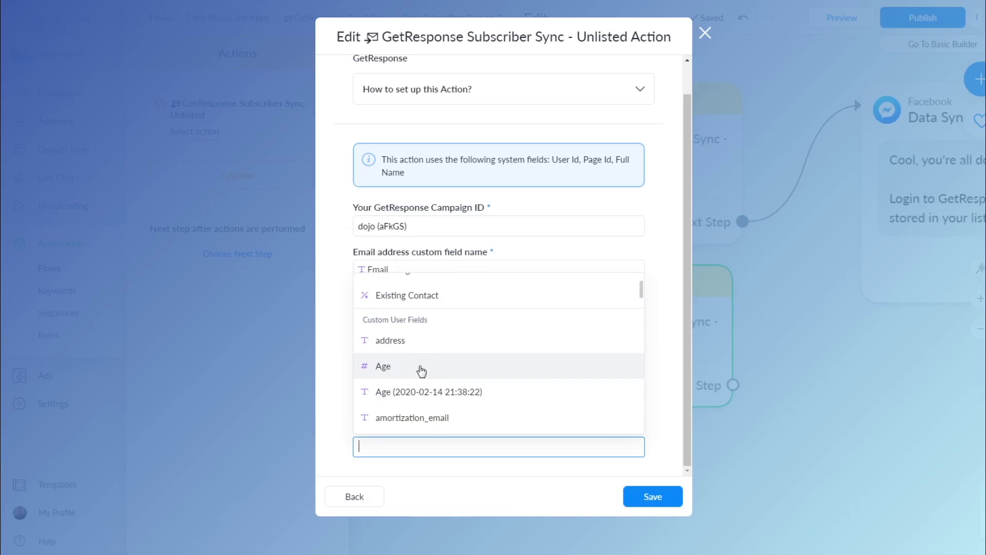
scroll(416, 392, up, 3)
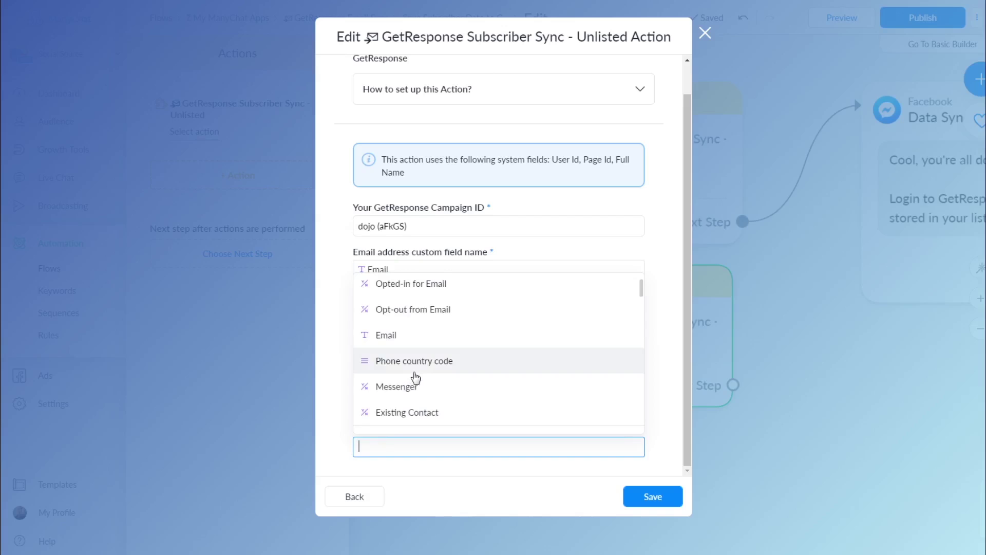
scroll(416, 378, up, 4)
scroll(417, 377, up, 4)
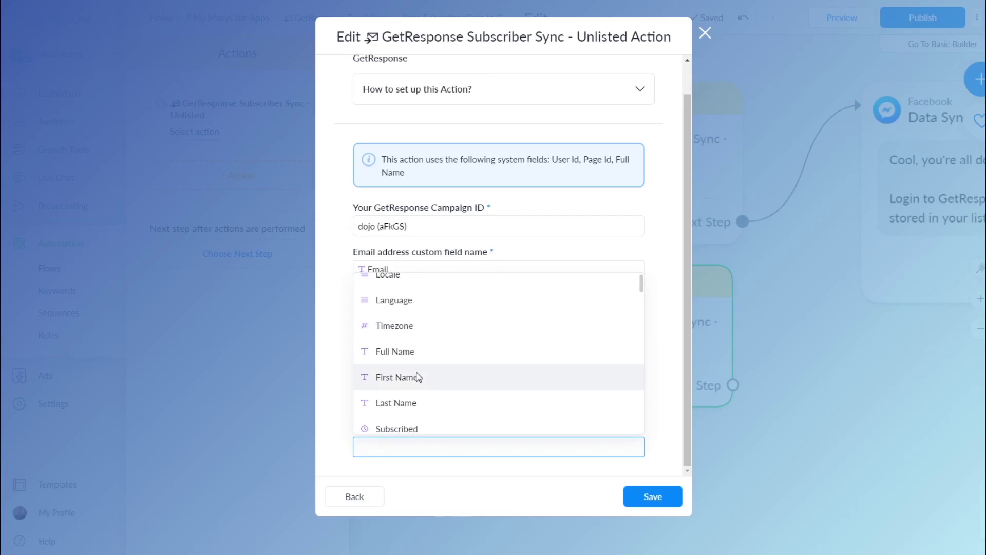
scroll(406, 349, up, 2)
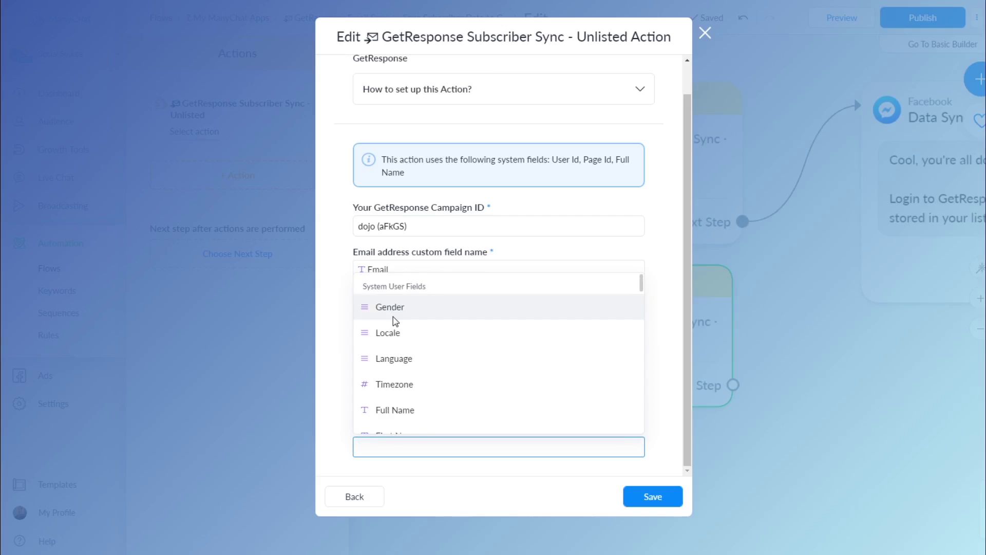
click(394, 308)
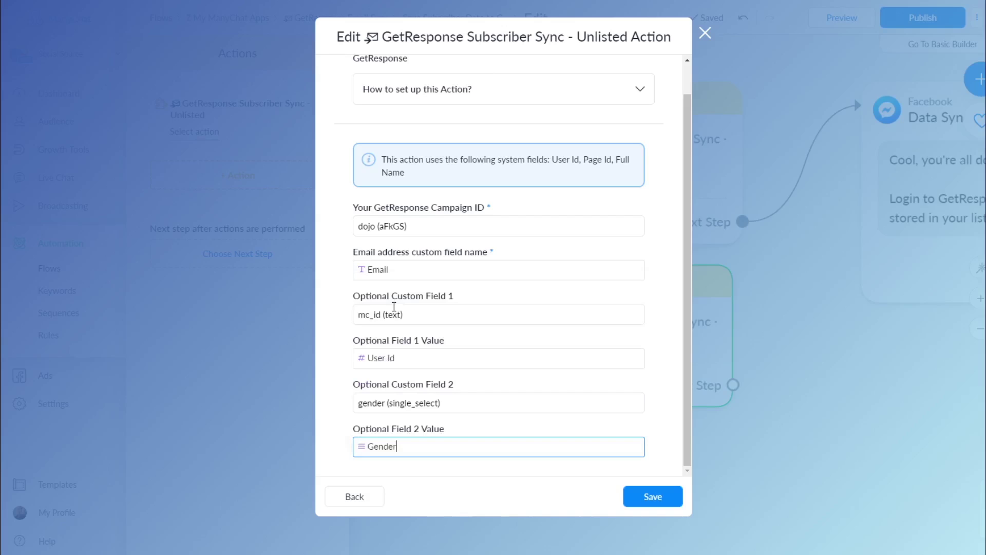
click(662, 498)
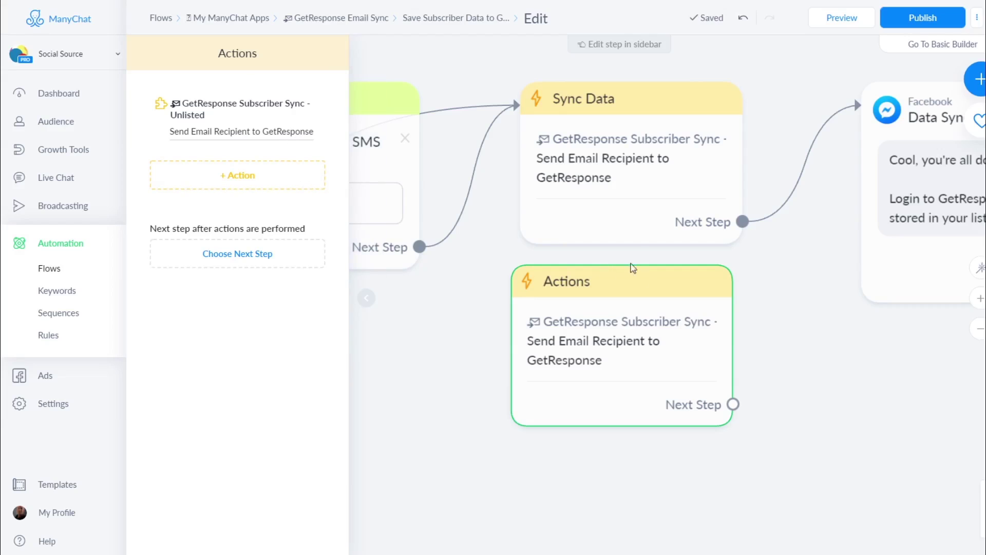
Step: Link the Get Info step's Next Step to the new Actions step and the "Cool, let's do it!" button to Get Info
drag(645, 286, 639, 275)
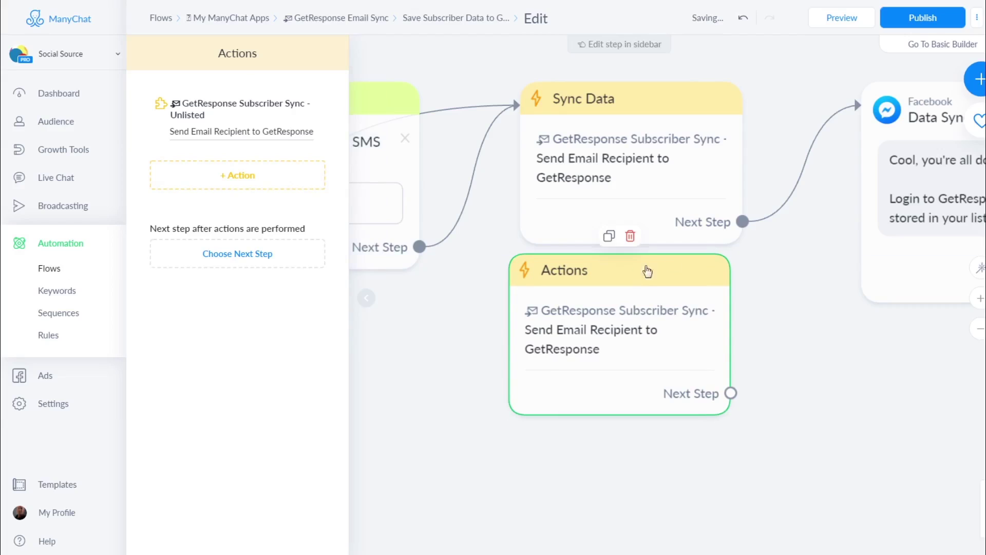
click(660, 100)
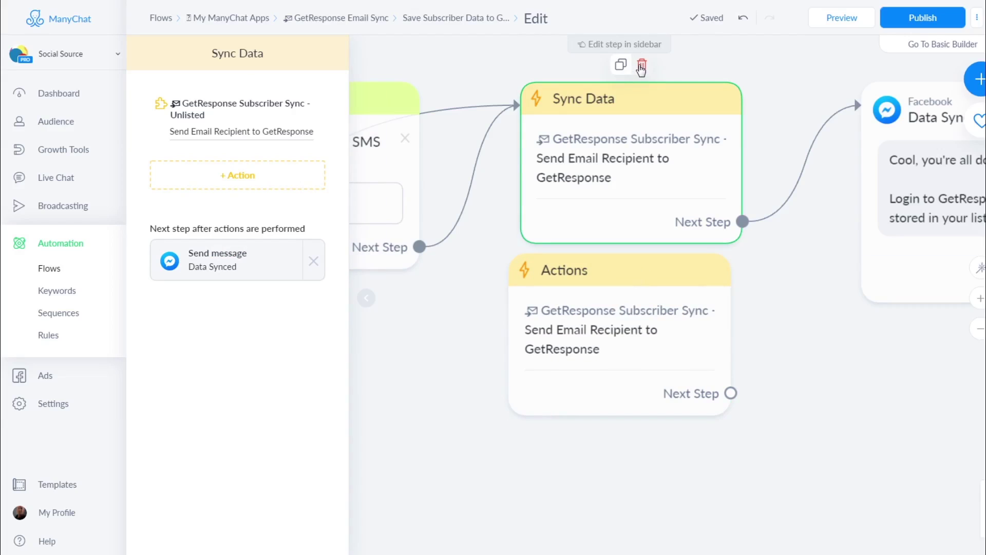
scroll(506, 303, down, 4)
drag(534, 311, 679, 270)
drag(692, 211, 786, 273)
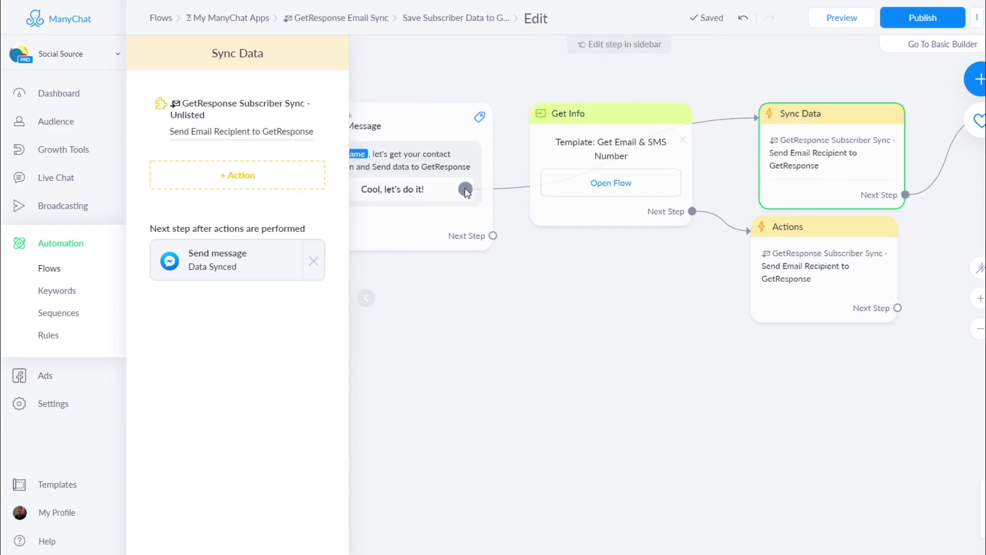
drag(466, 190, 560, 152)
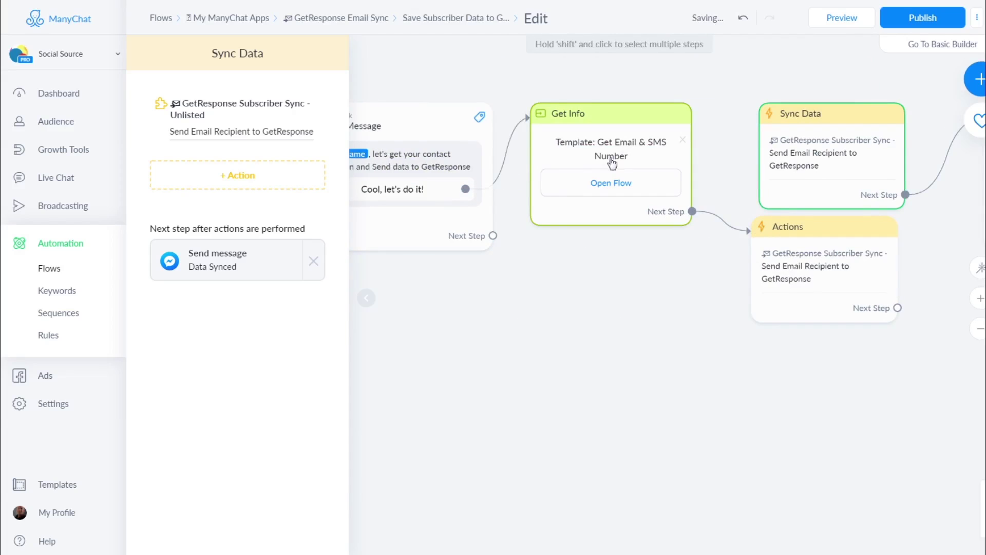
Step: Delete the Sync Data action group and link the Actions step's Next Step to the Data Synced message
click(841, 85)
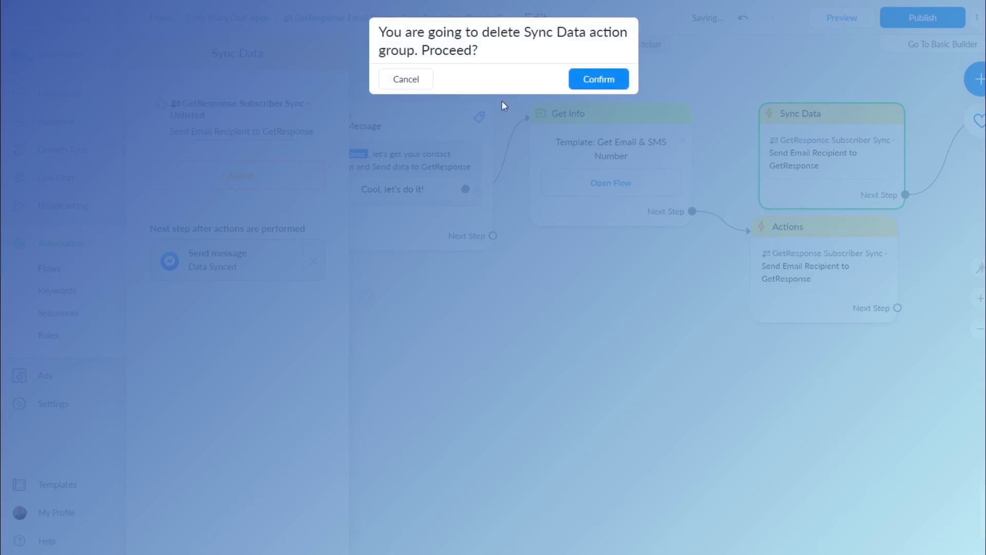
click(597, 80)
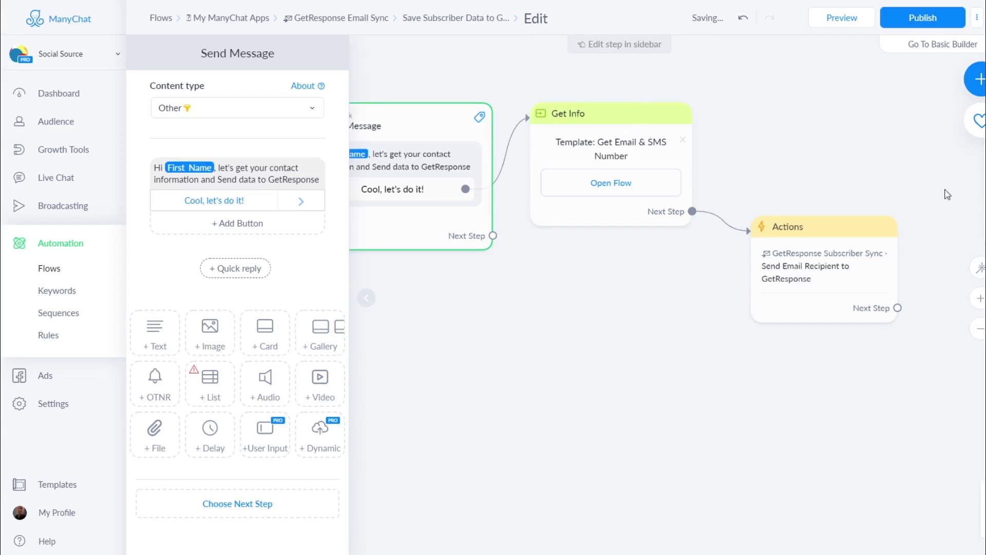
scroll(876, 176, right, 5)
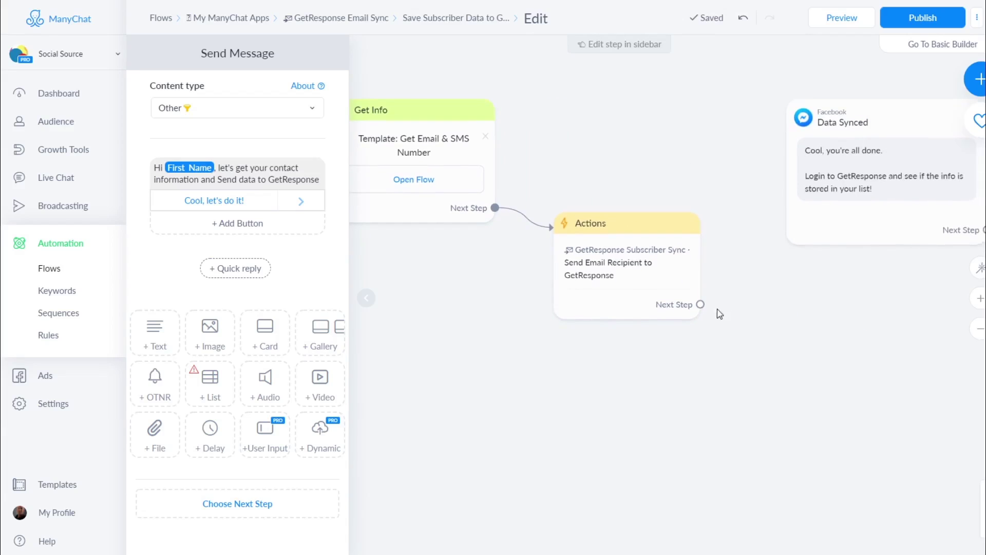
drag(701, 304, 832, 143)
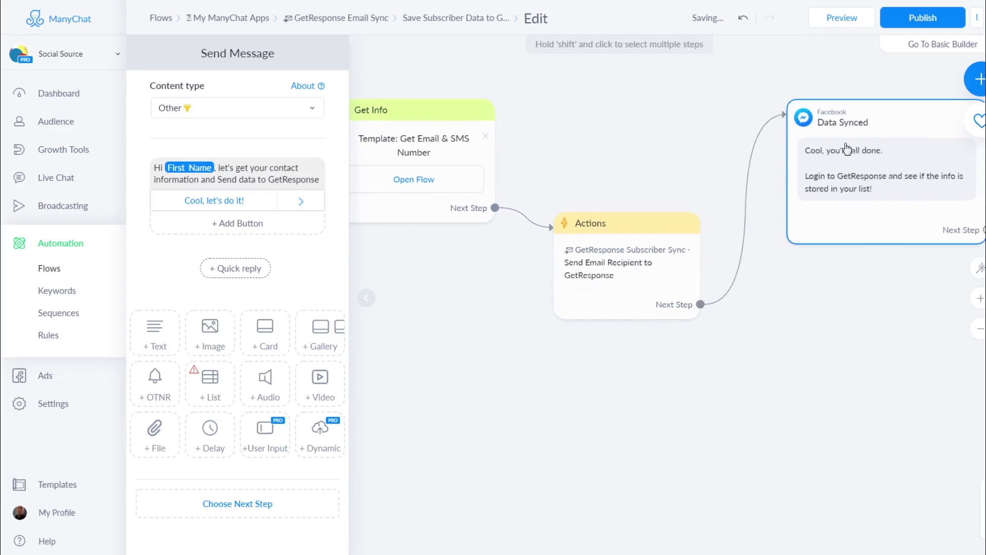
Step: Auto-arrange the steps of the flow and deselect the current step
click(980, 268)
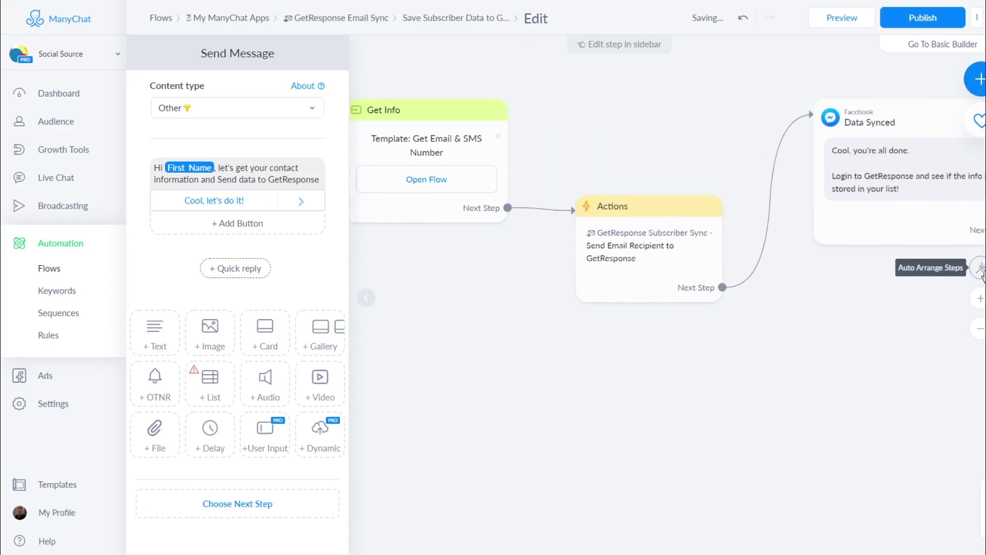
click(627, 314)
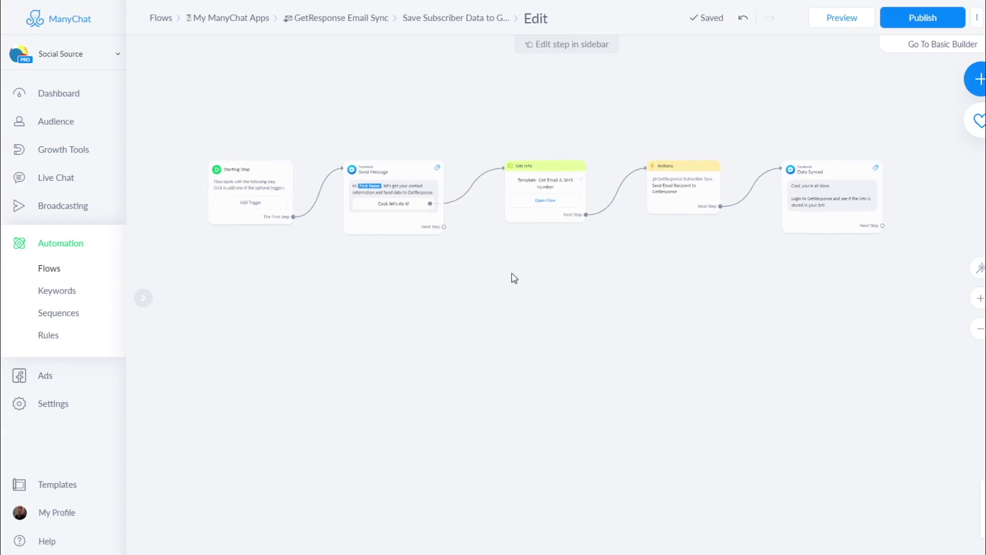
Step: Reopen the GetResponse Subscriber Sync action in the Actions step and set Optional Custom Field 2 to ref (text)
mouse_move(575, 194)
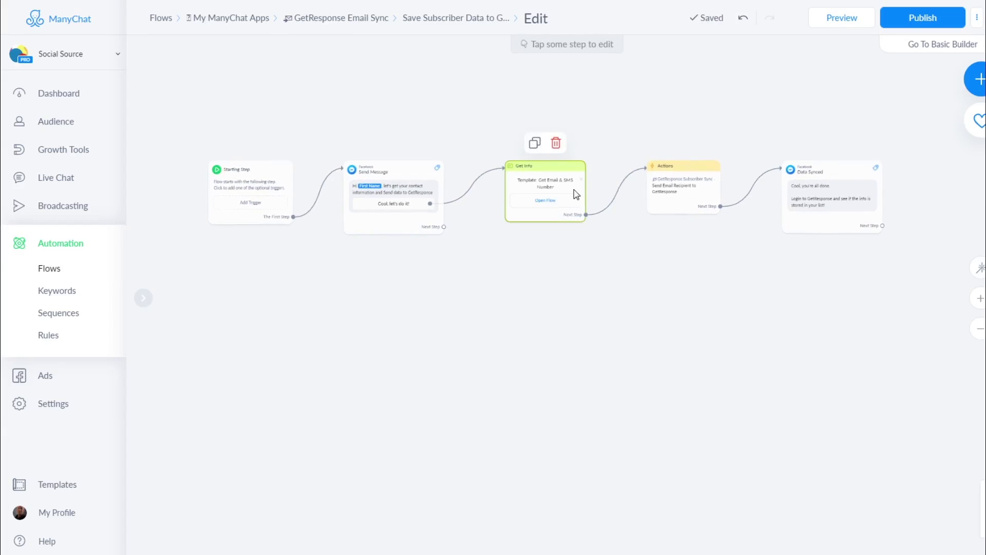
click(668, 196)
click(274, 133)
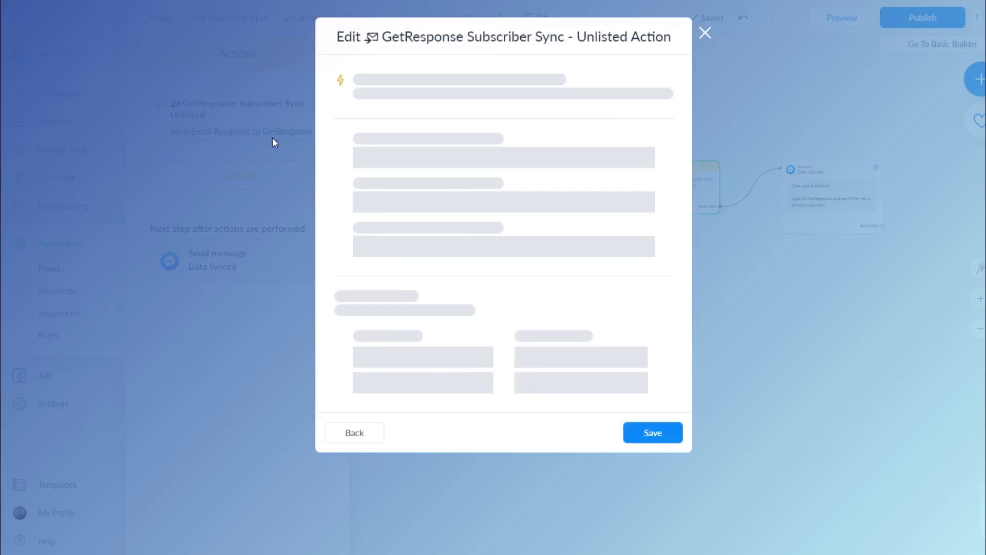
scroll(354, 344, down, 1)
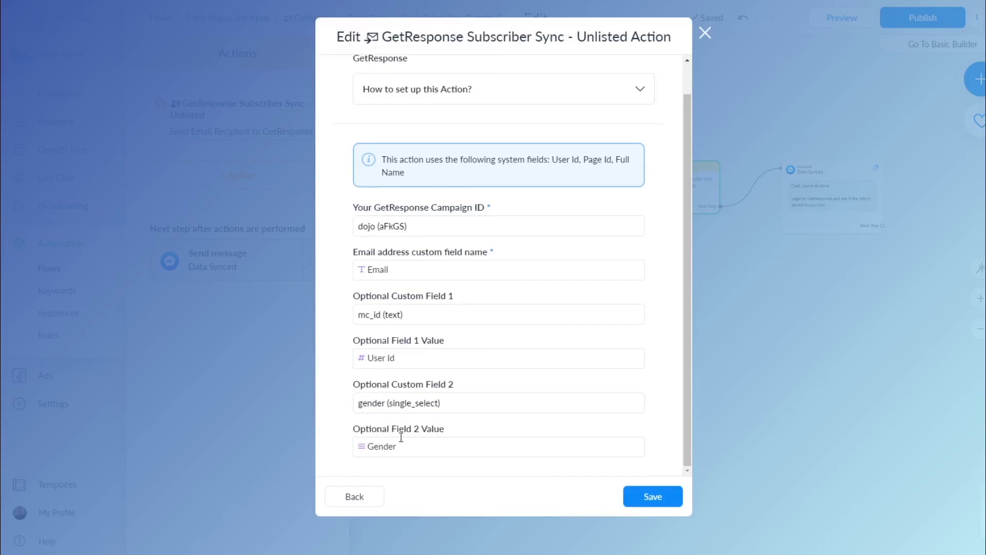
click(392, 402)
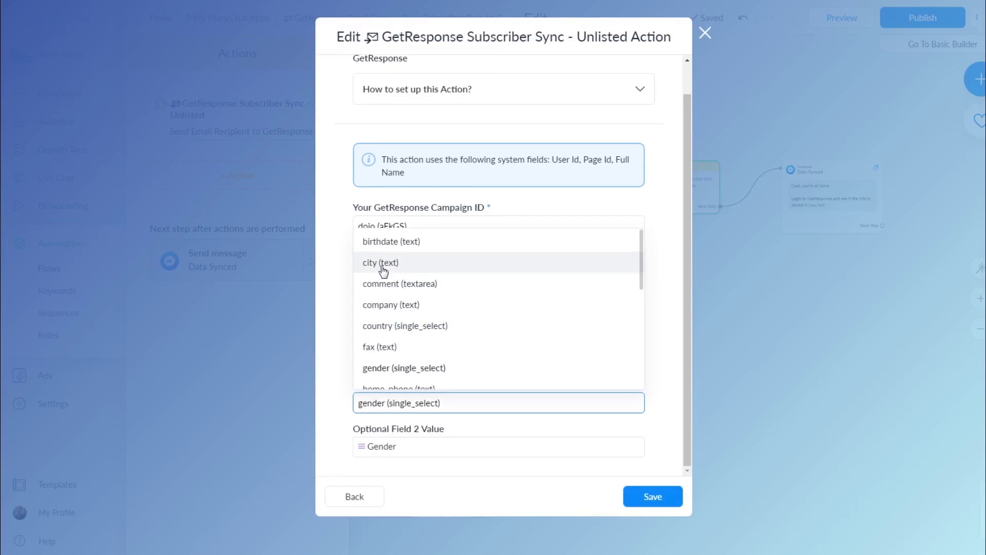
scroll(390, 289, down, 3)
scroll(397, 308, up, 3)
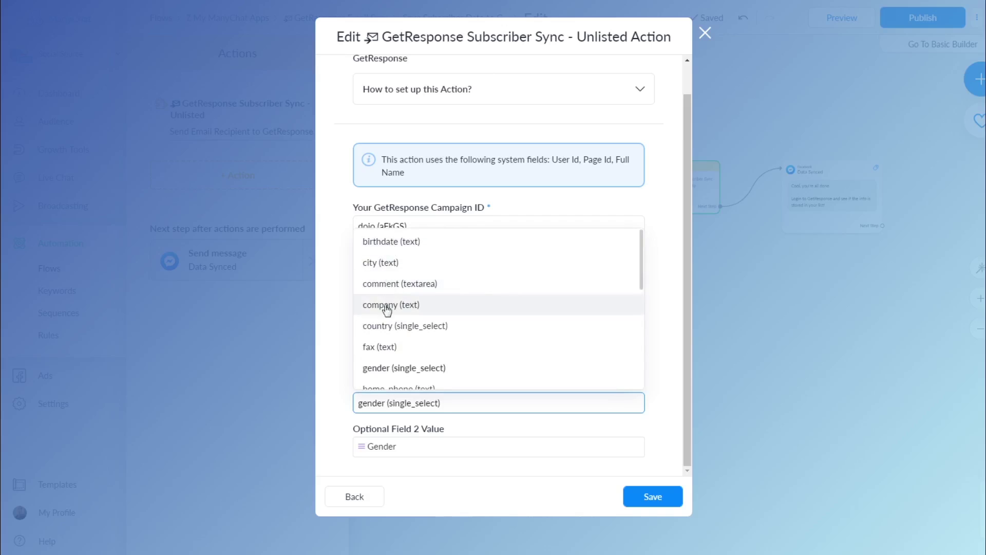
scroll(408, 338, down, 2)
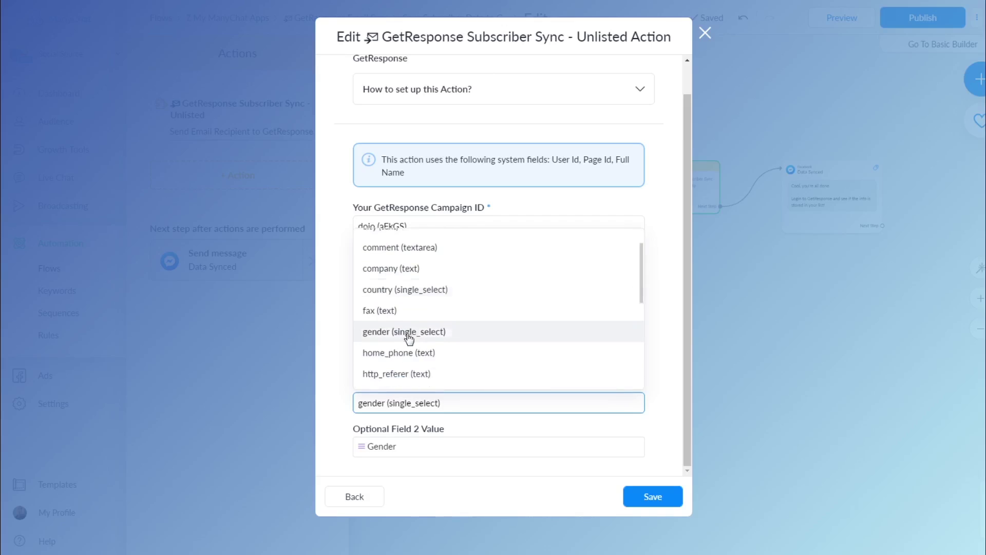
scroll(410, 339, down, 1)
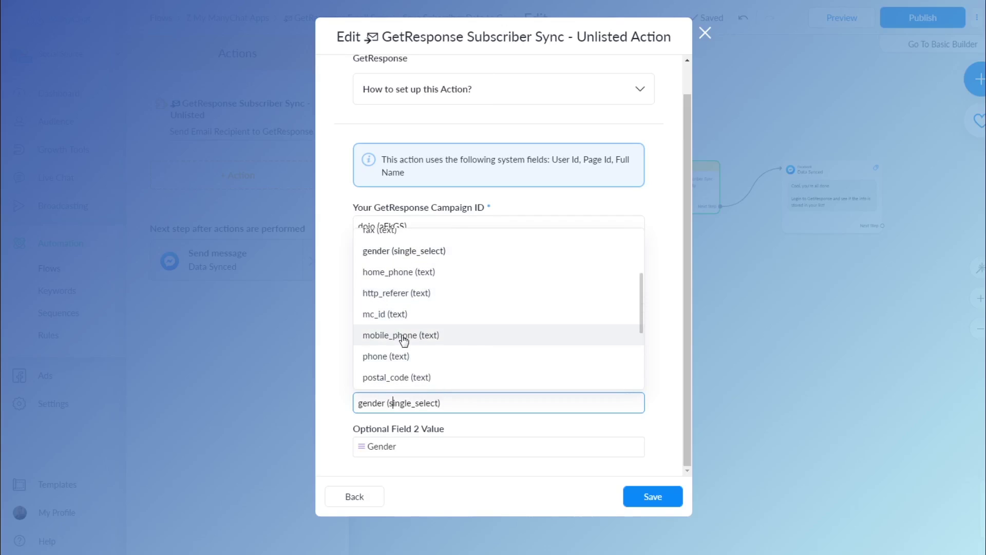
scroll(404, 341, down, 2)
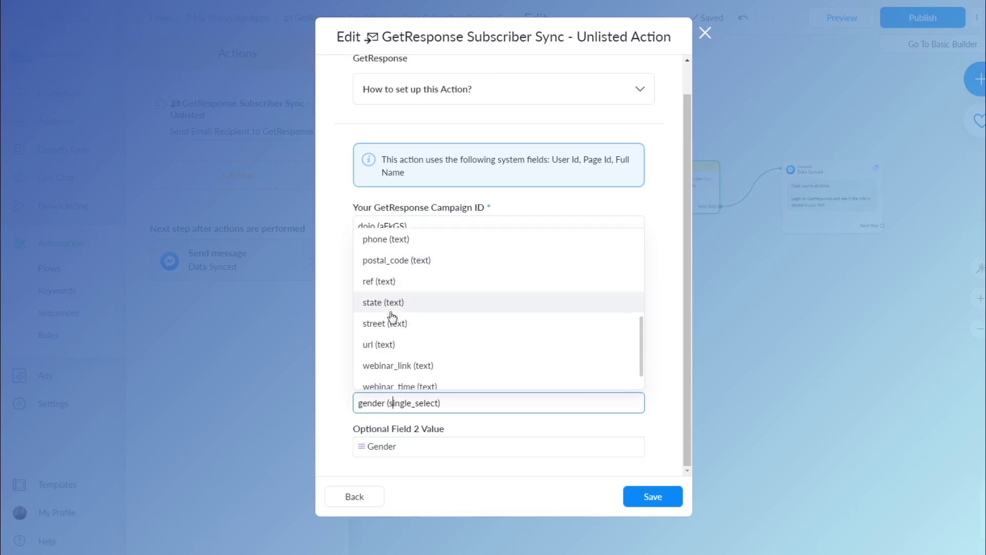
click(389, 281)
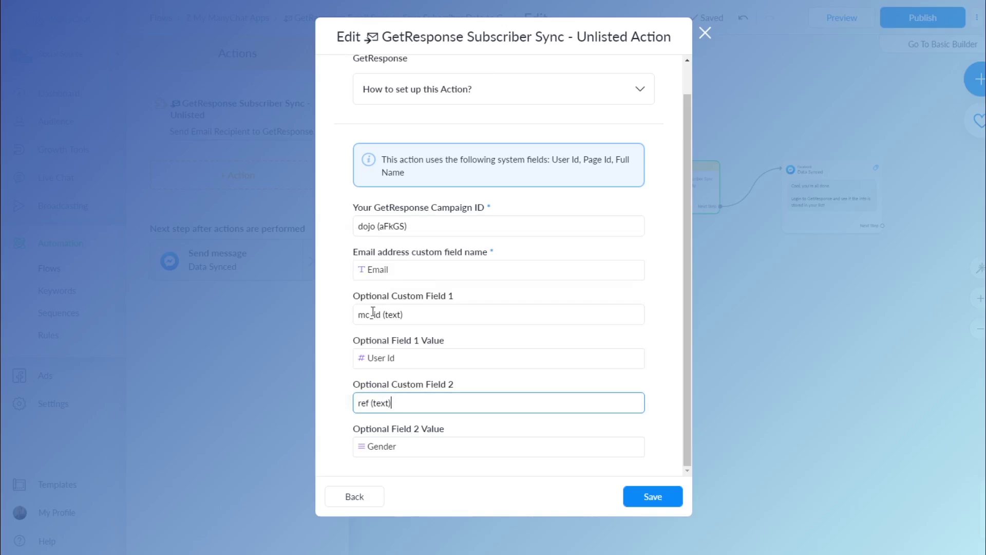
Step: Set Optional Field 2 Value to the custom value "This was a test" and save the GetResponse action
click(389, 446)
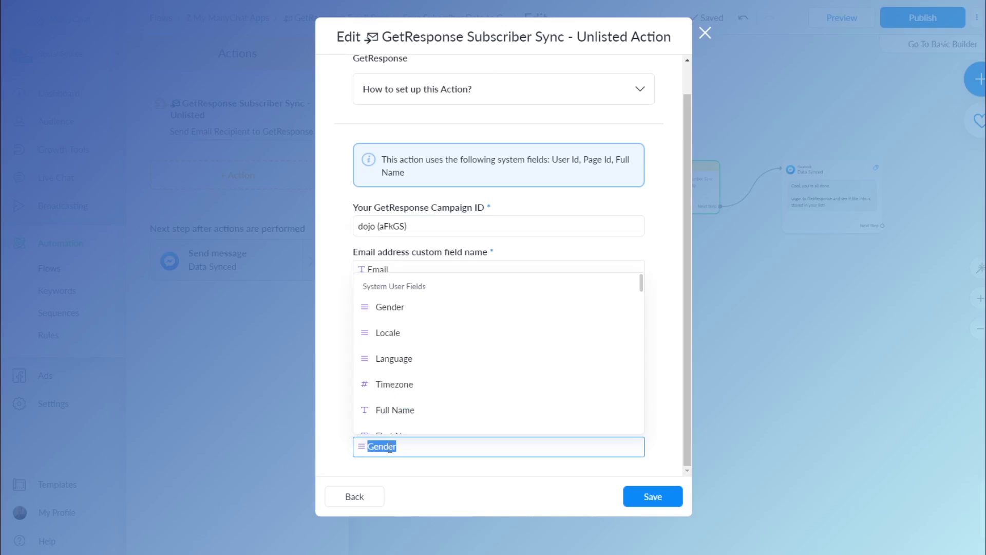
key(BackSpace)
text(This was a test)
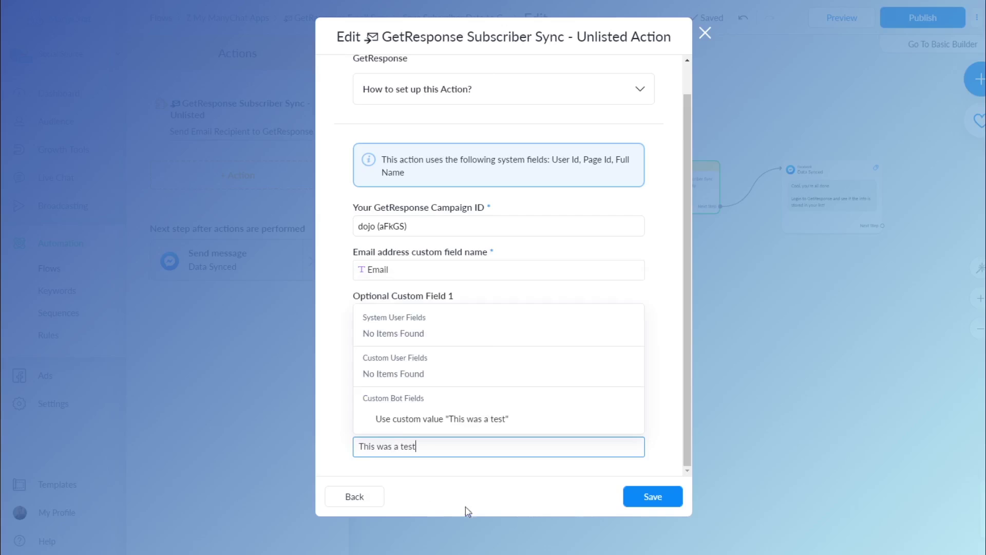
click(444, 422)
click(663, 496)
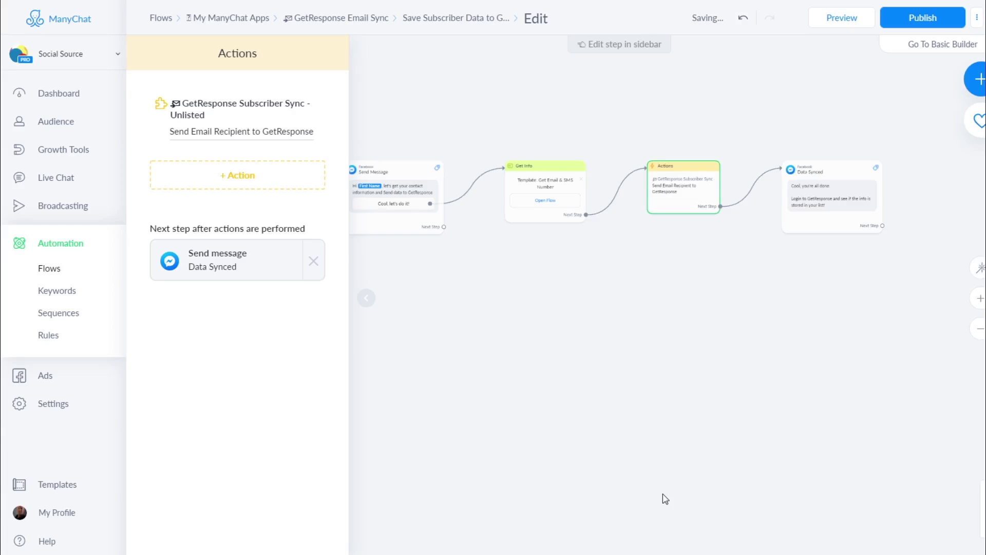
Step: Publish the flow and test it in Messenger by accepting "Cool, let's do it!" and confirming the suggested email address
click(923, 15)
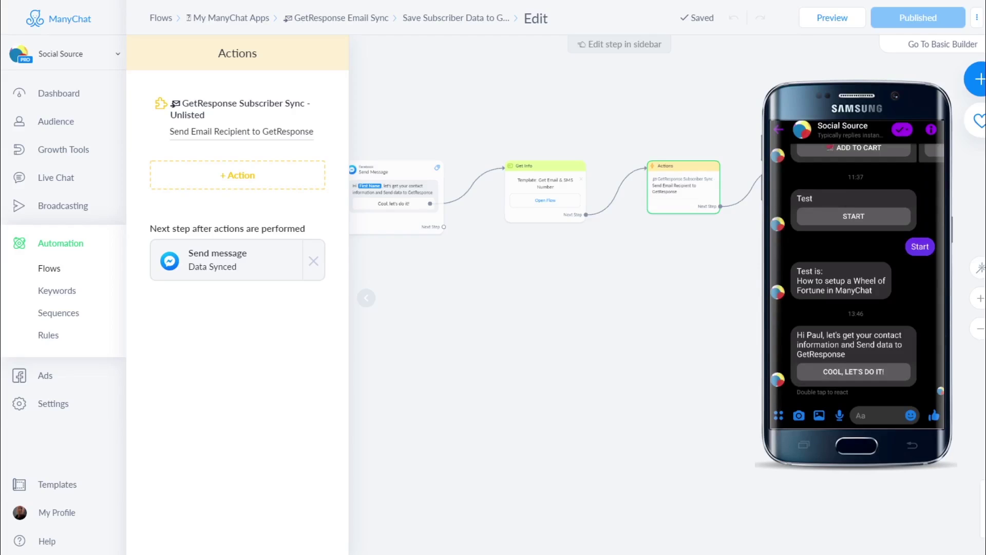
click(855, 372)
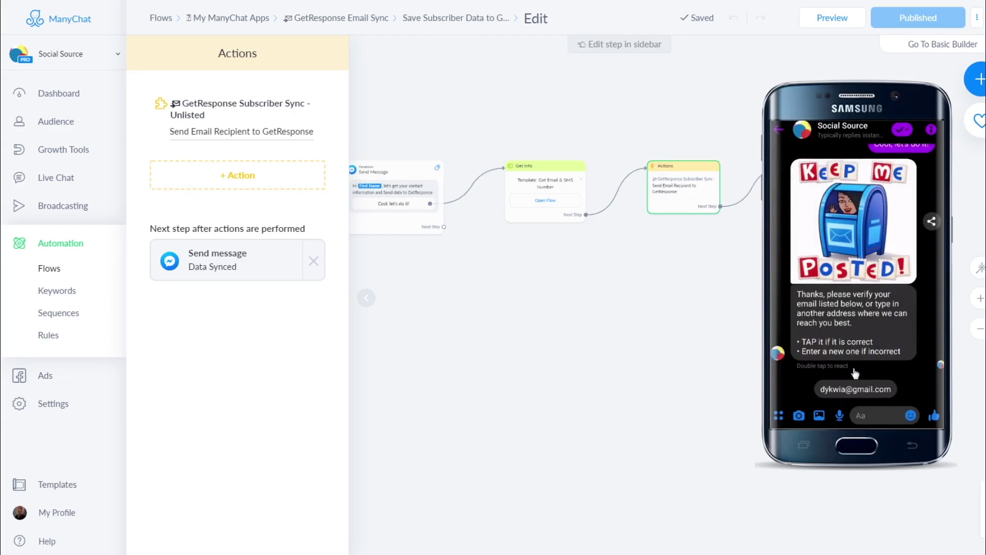
click(853, 390)
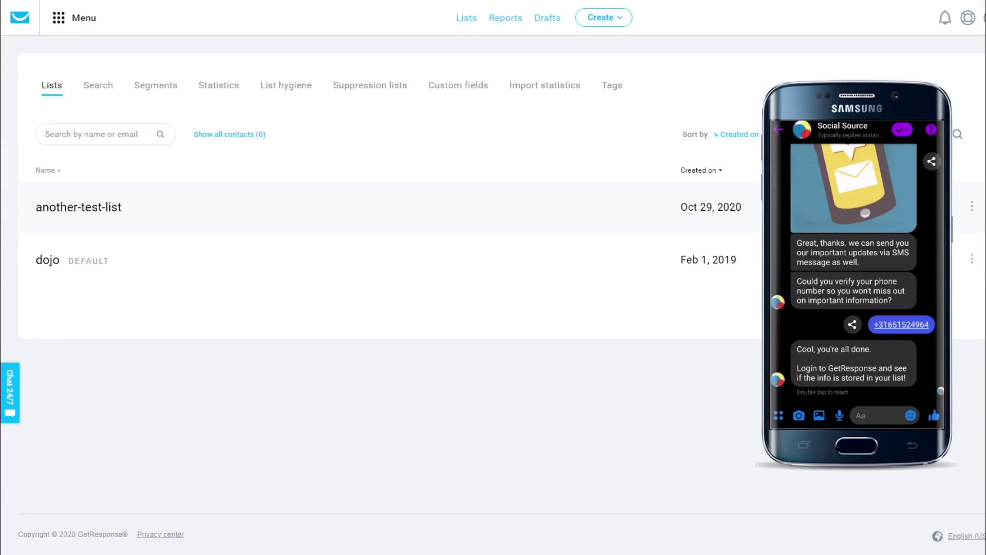
Step: In GetResponse, refresh the lists, open the synced contact in the dojo list and examine its contact details and custom fields
key(F5)
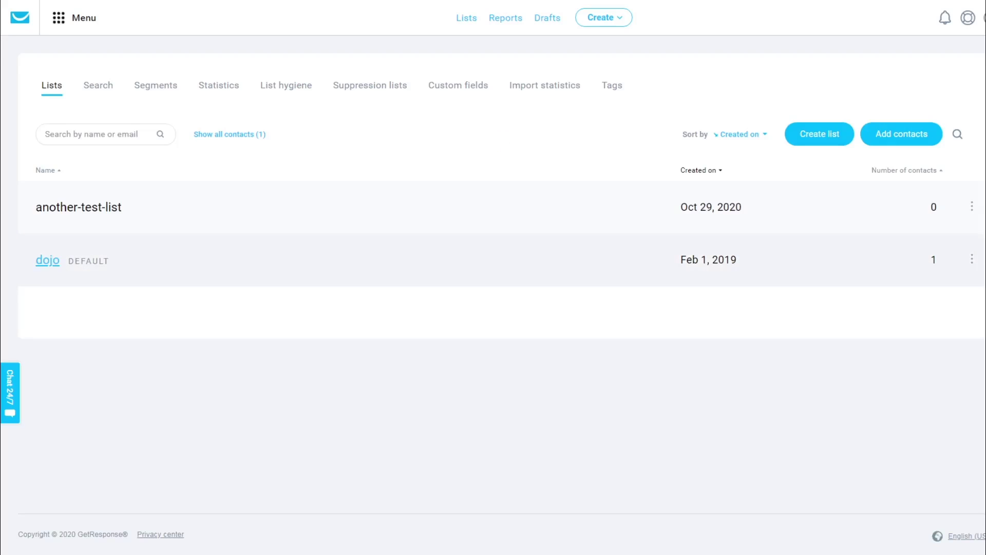
click(51, 260)
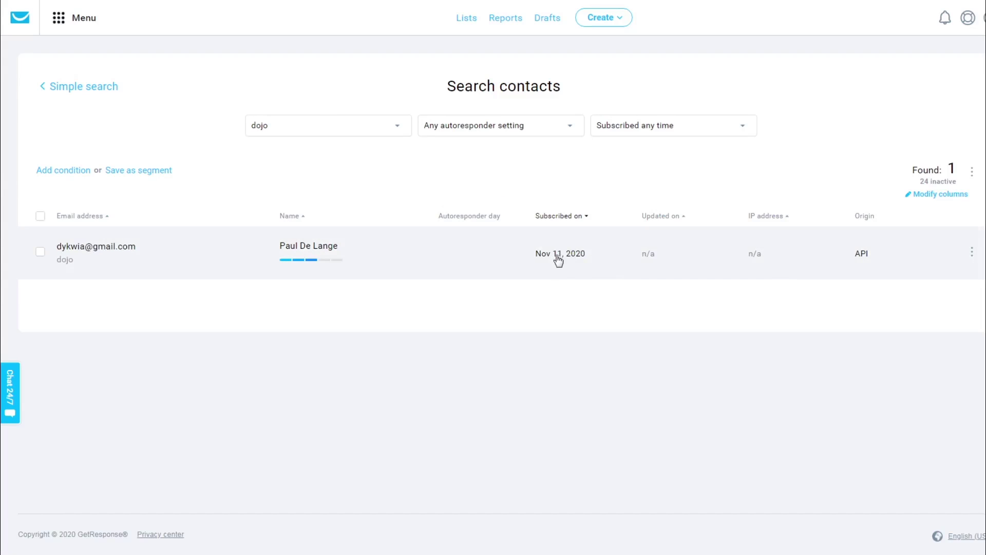
click(113, 253)
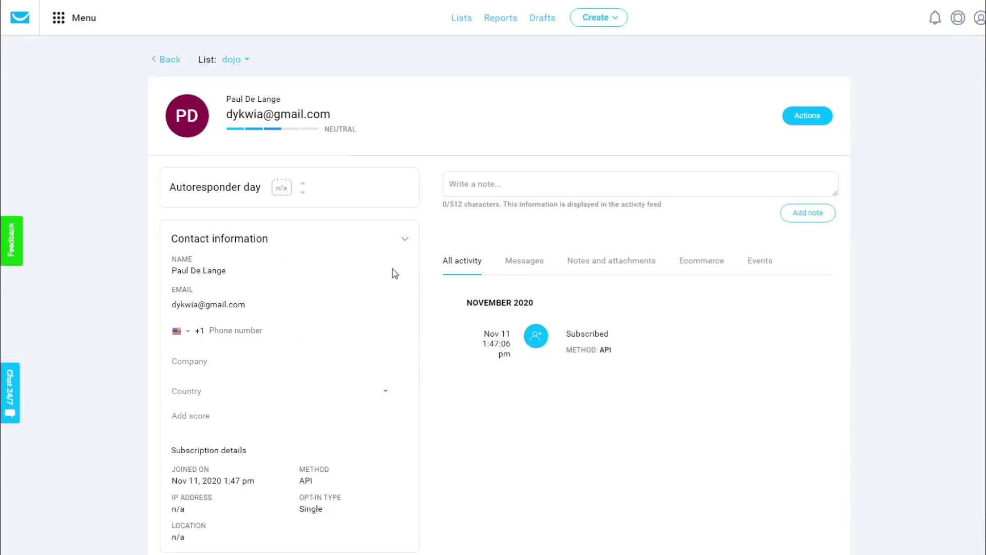
scroll(353, 344, down, 7)
mouse_move(204, 266)
mouse_move(181, 291)
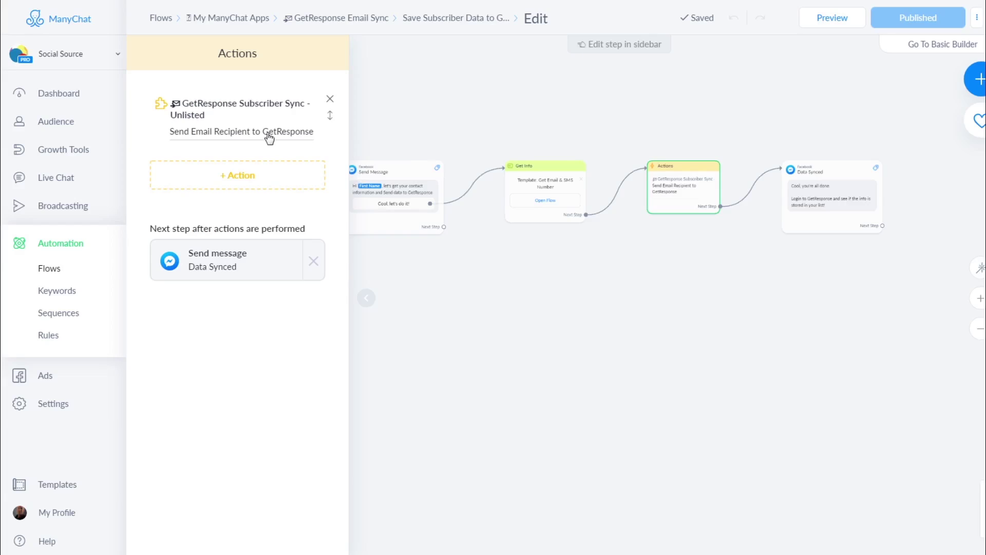
Step: Switch back to ManyChat and reopen the GetResponse Subscriber Sync action to review its optional custom field mappings
click(268, 136)
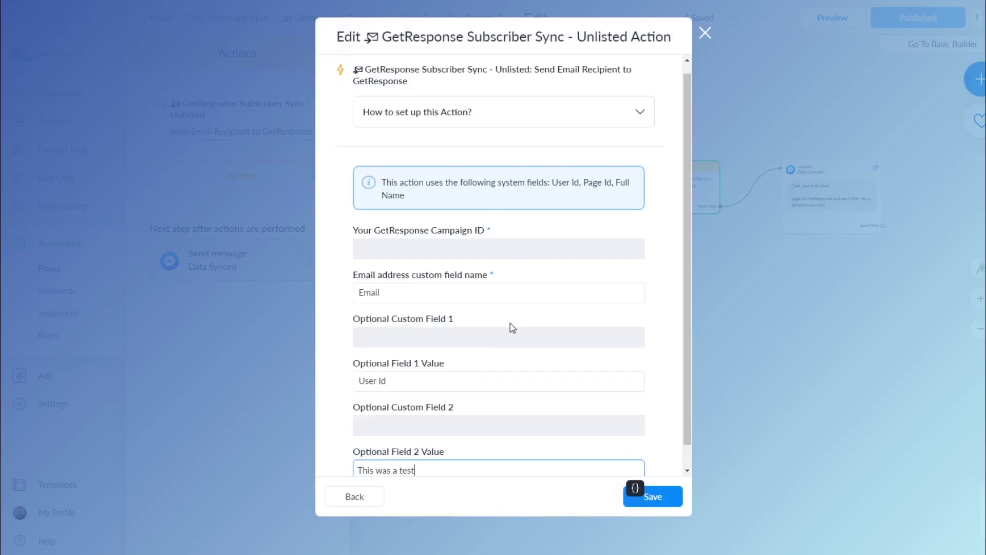
scroll(493, 350, down, 1)
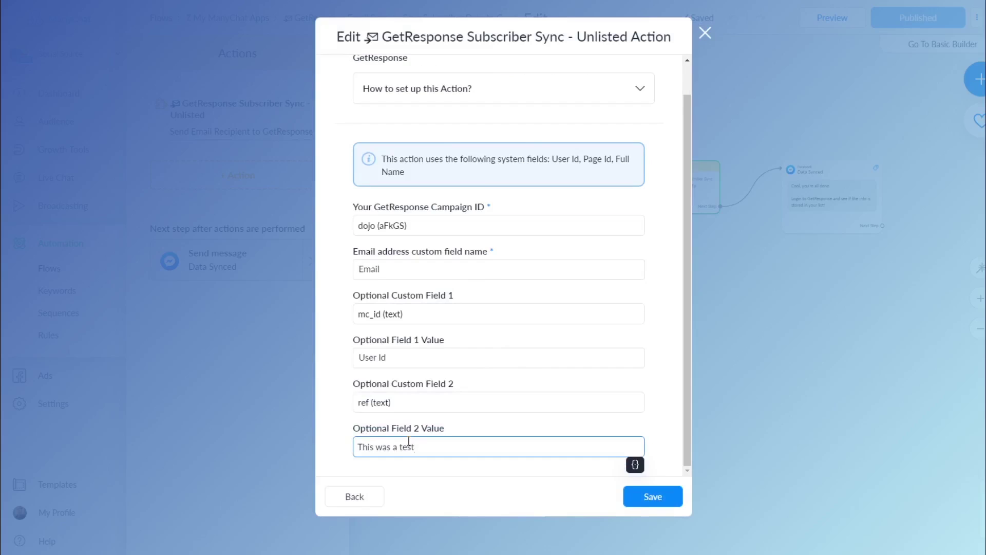